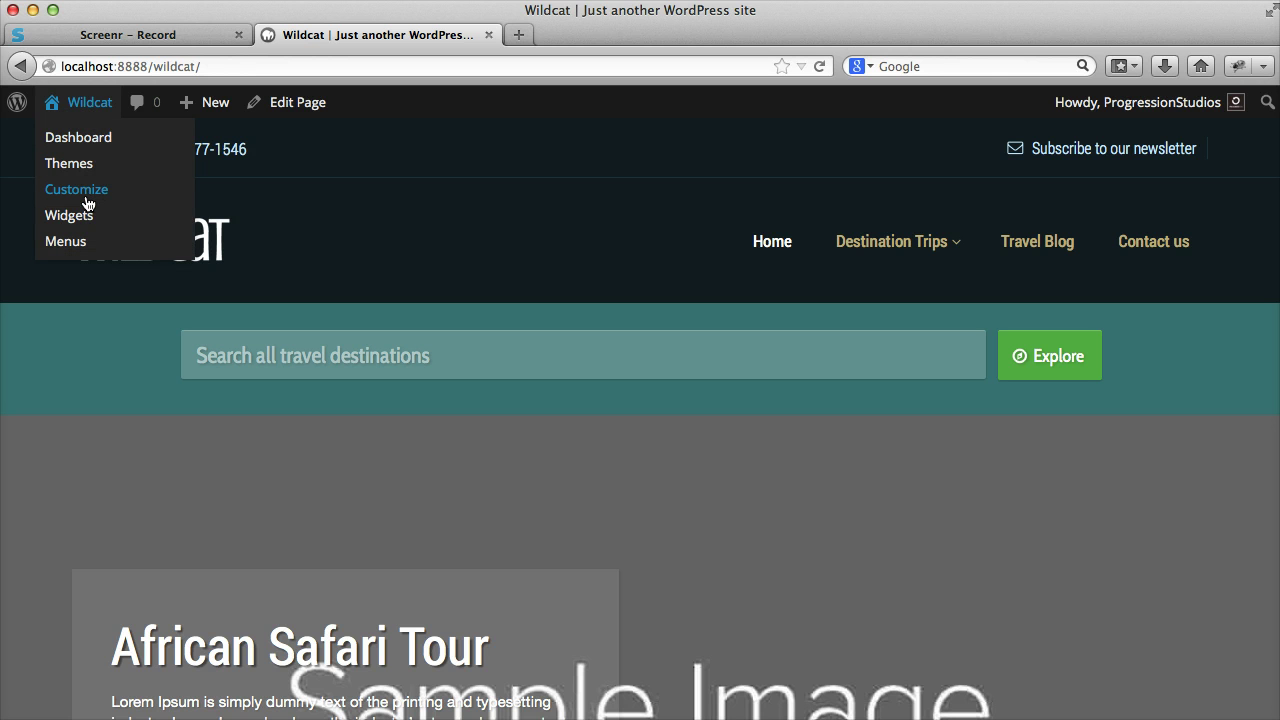
Open the theme customizer for the Wildcat site from the WordPress dashboard's Appearance options
click(92, 101)
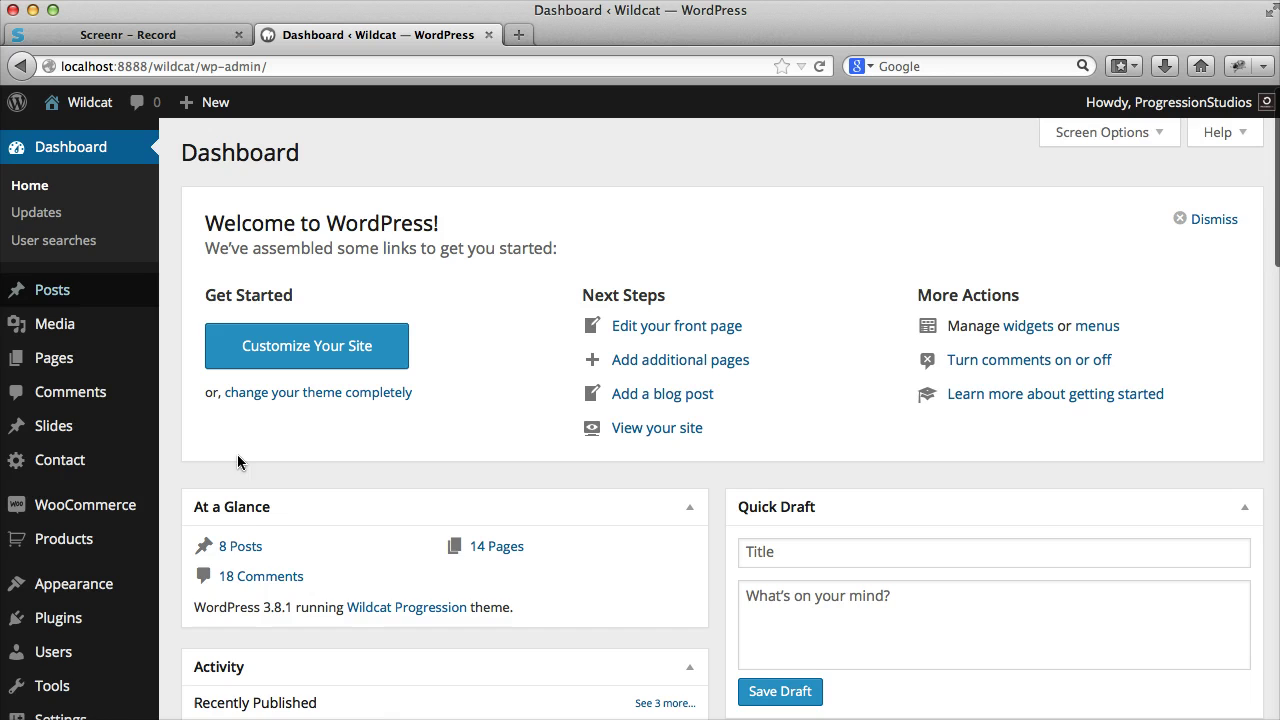
scroll(260, 495, down, 3)
mouse_move(151, 437)
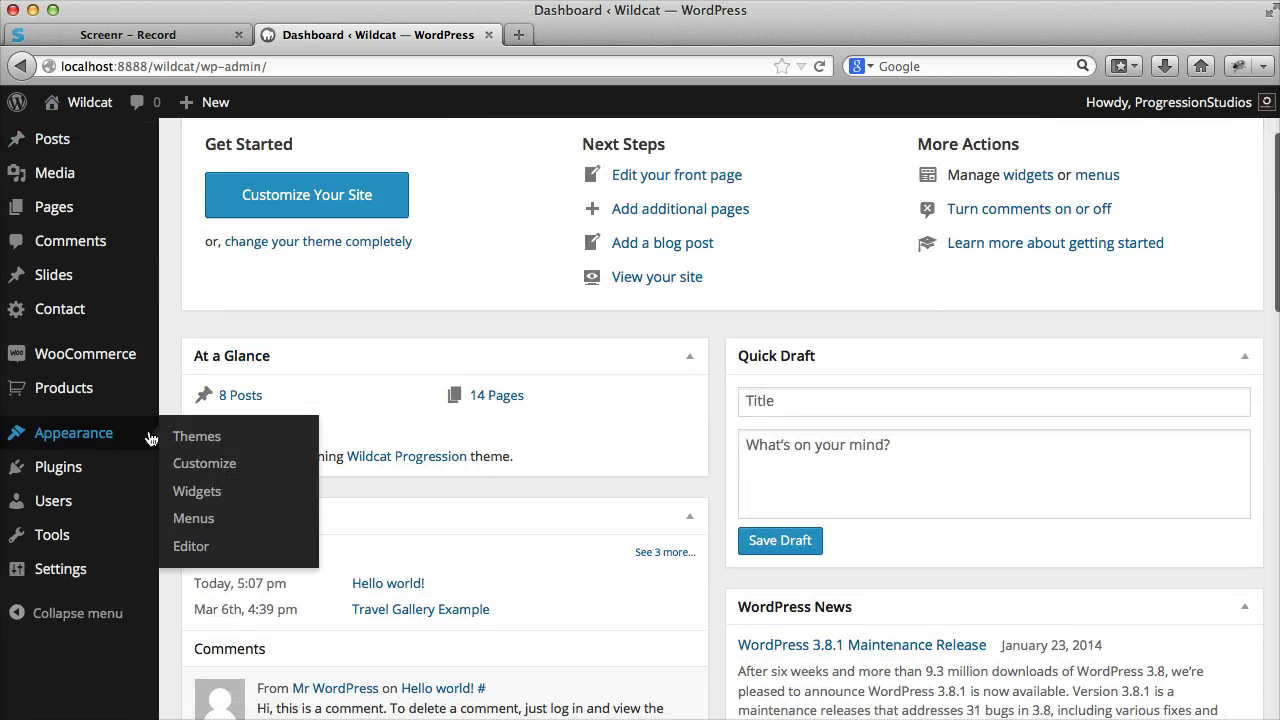
click(206, 464)
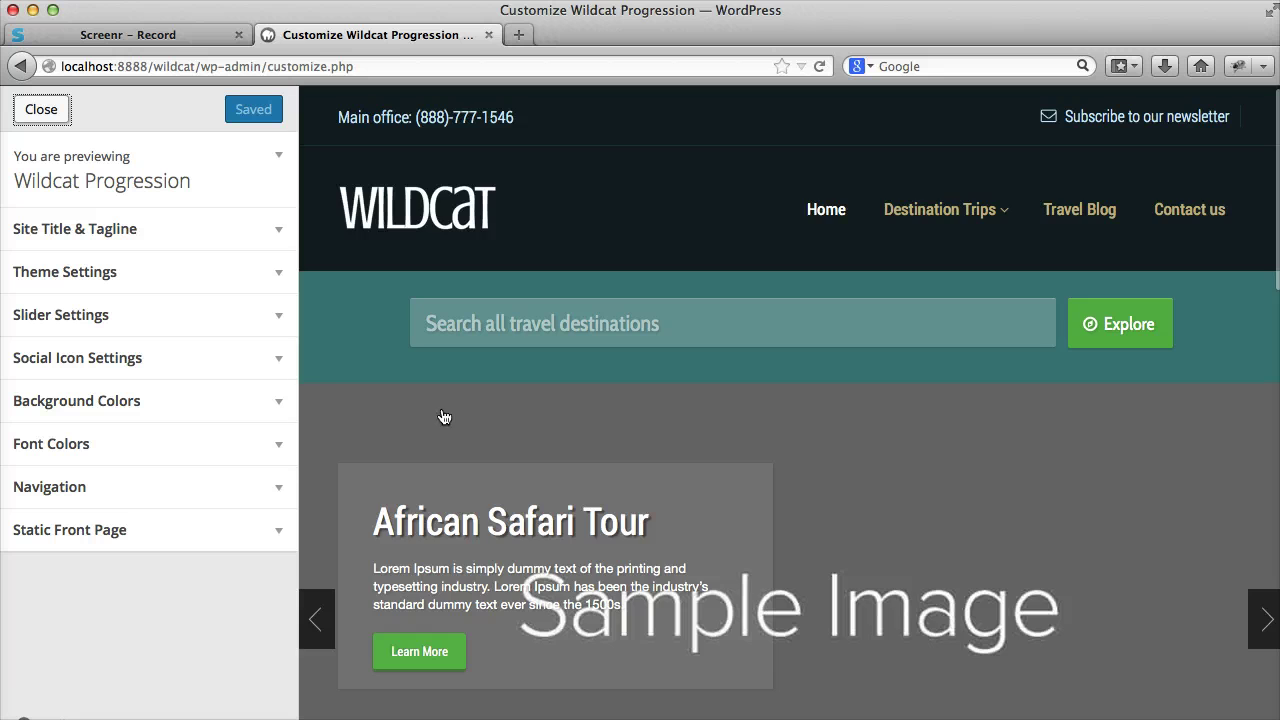
scroll(447, 415, down, 10)
scroll(569, 268, up, 3)
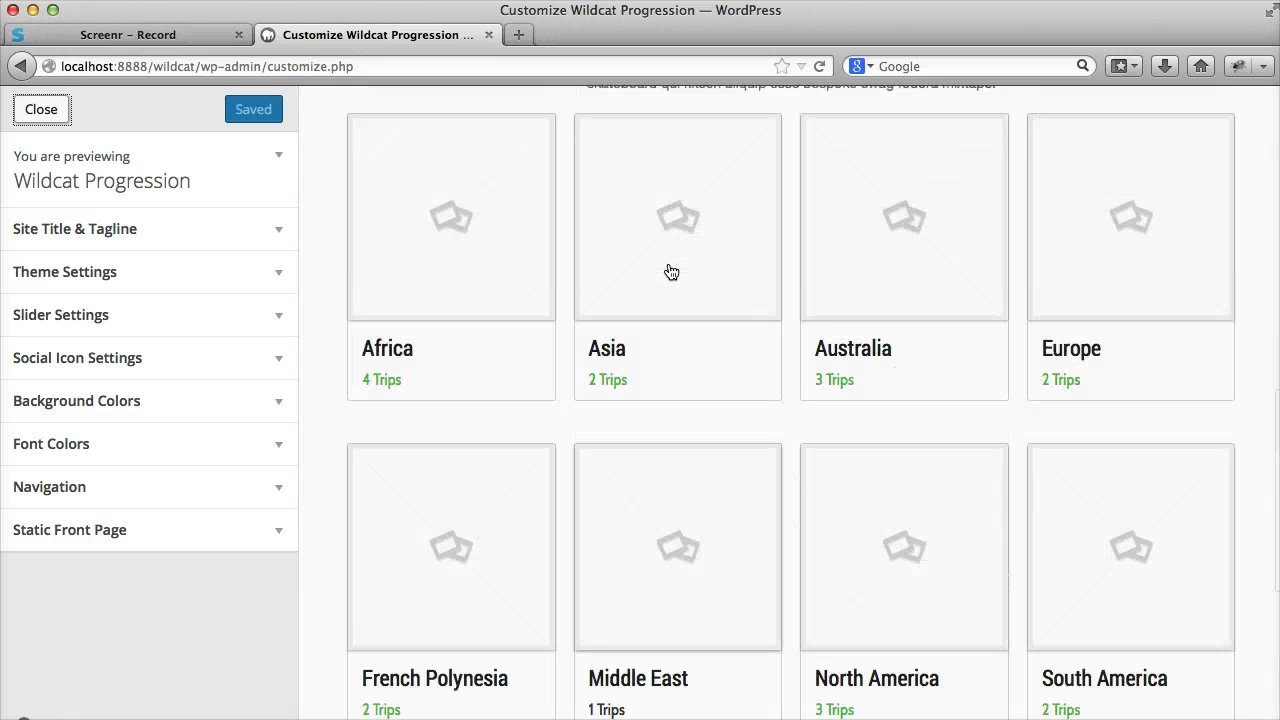
scroll(580, 277, up, 10)
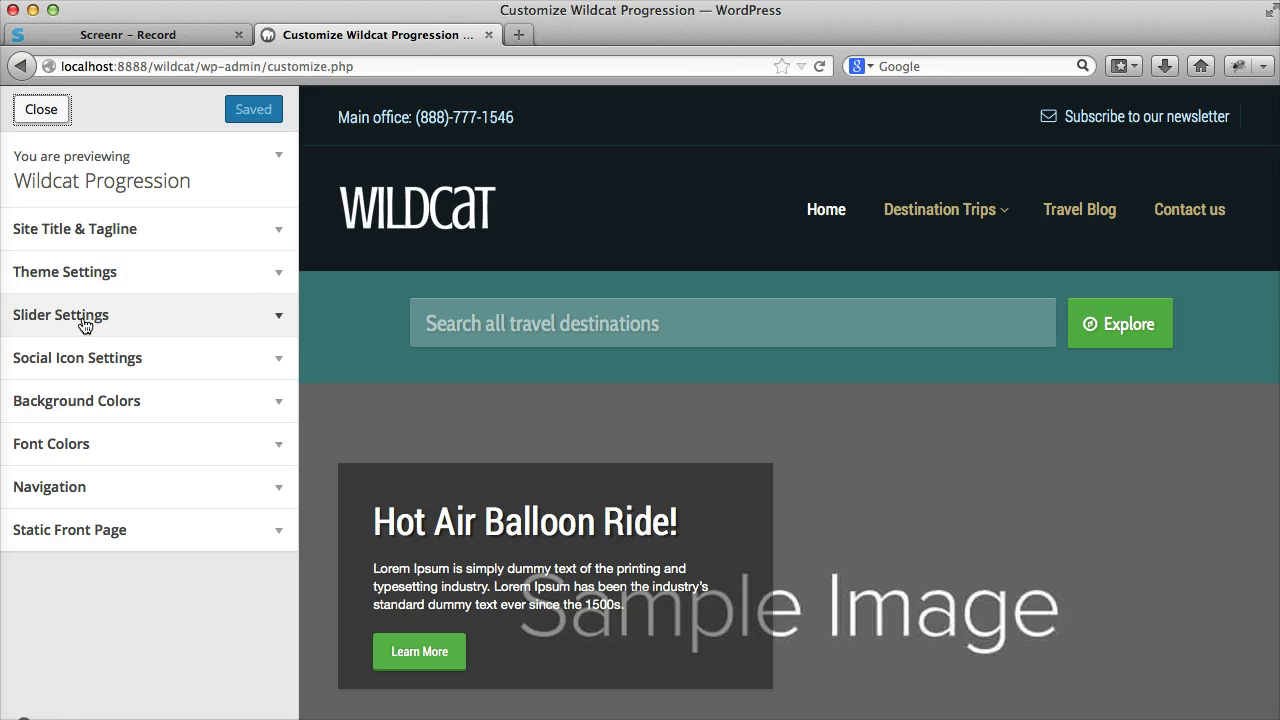
scroll(800, 470, down, 3)
scroll(800, 470, up, 3)
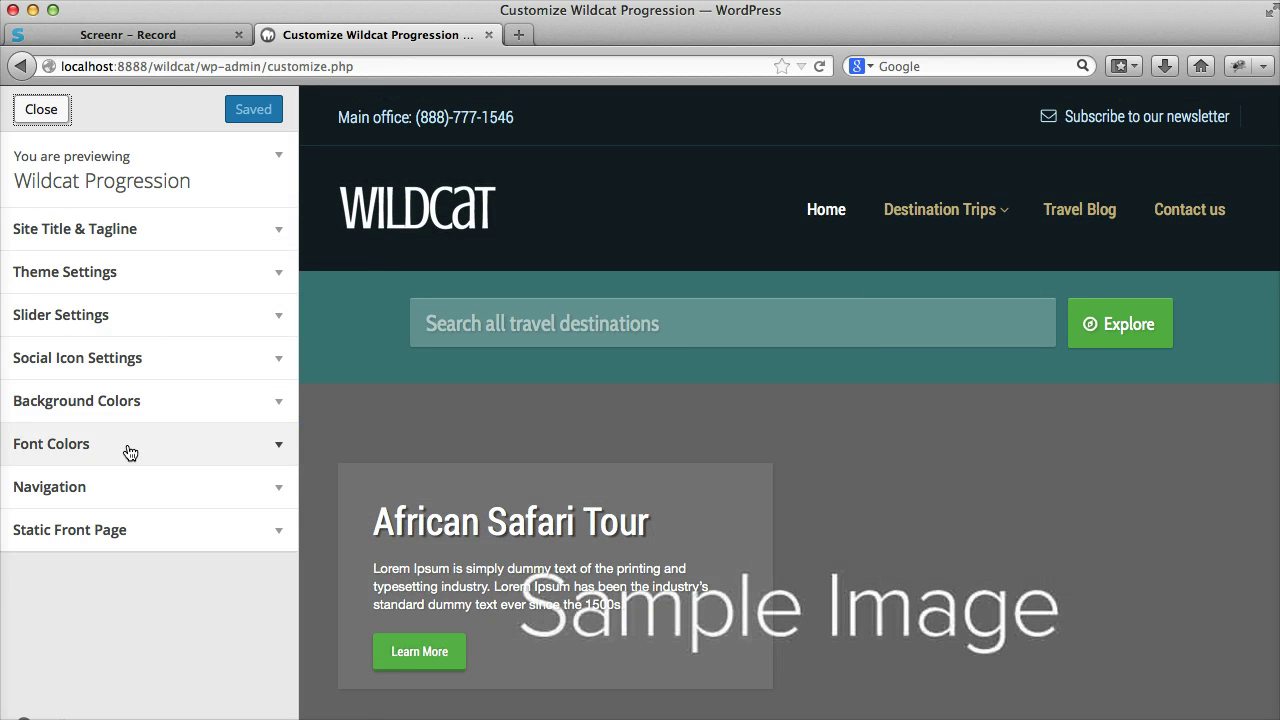
Expand the Theme Settings and examine the Header Top Left Text and Header Top Right Text contents
click(184, 284)
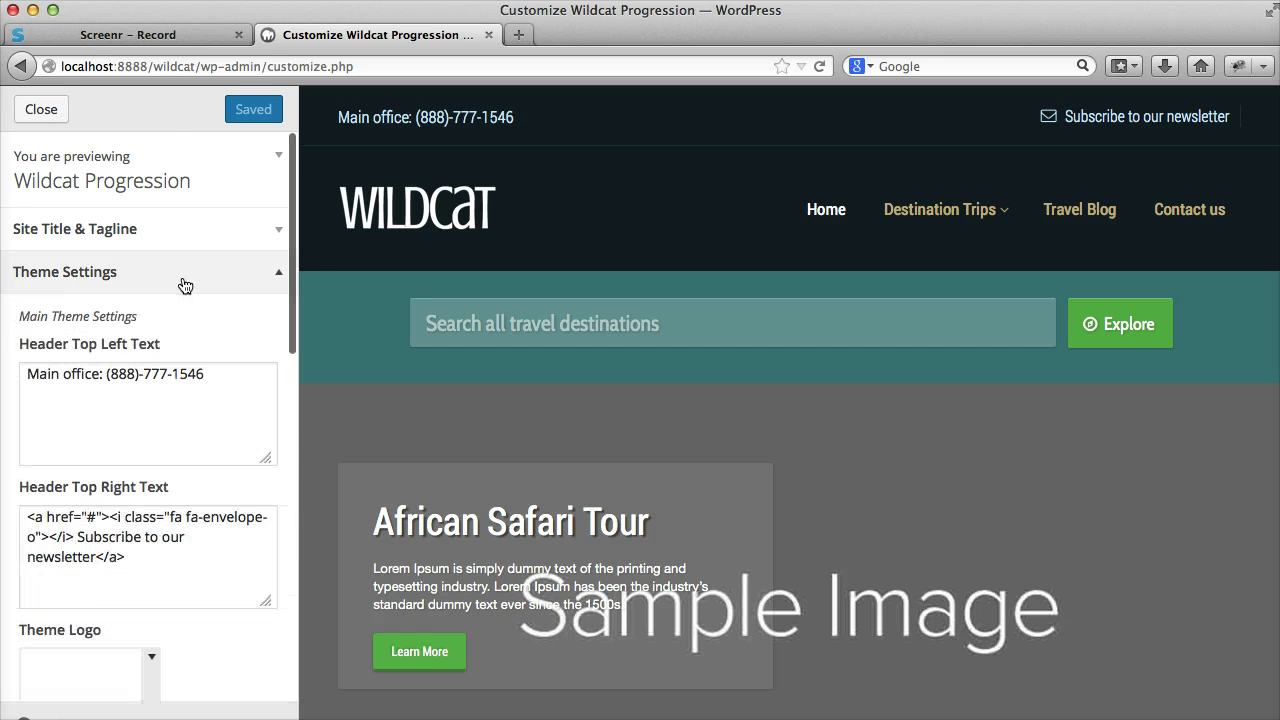
scroll(191, 341, down, 2)
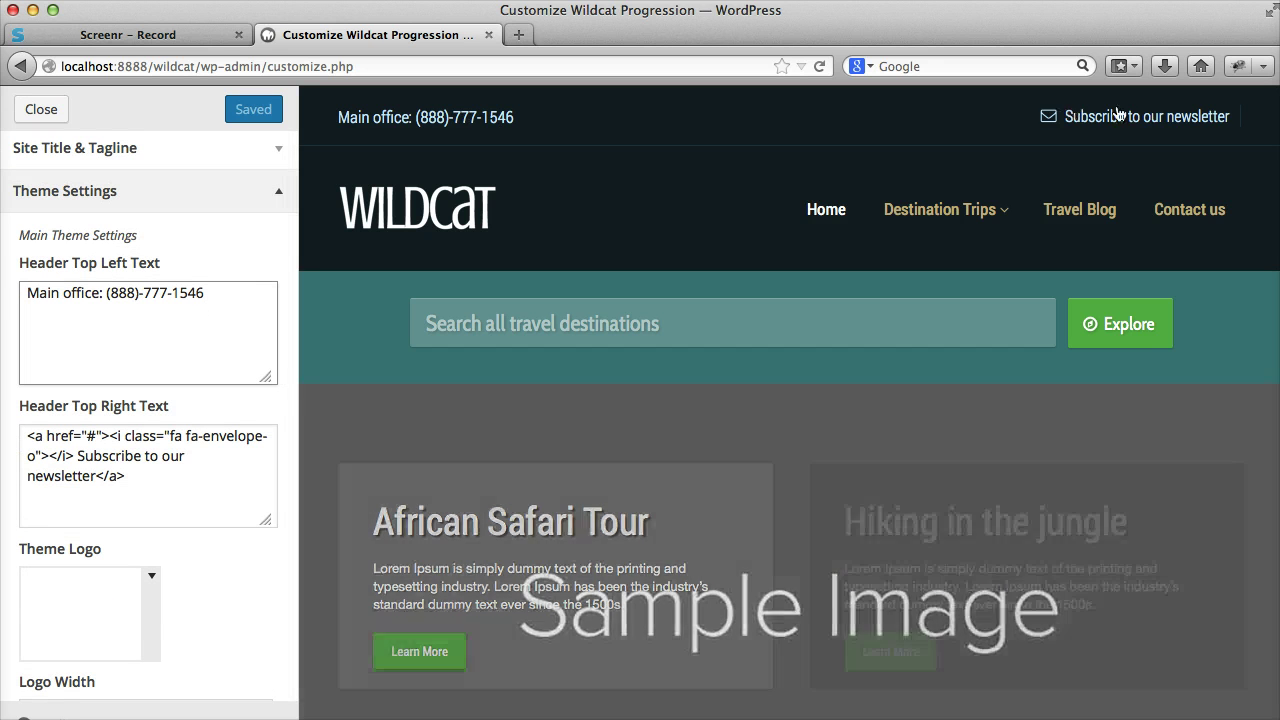
click(184, 462)
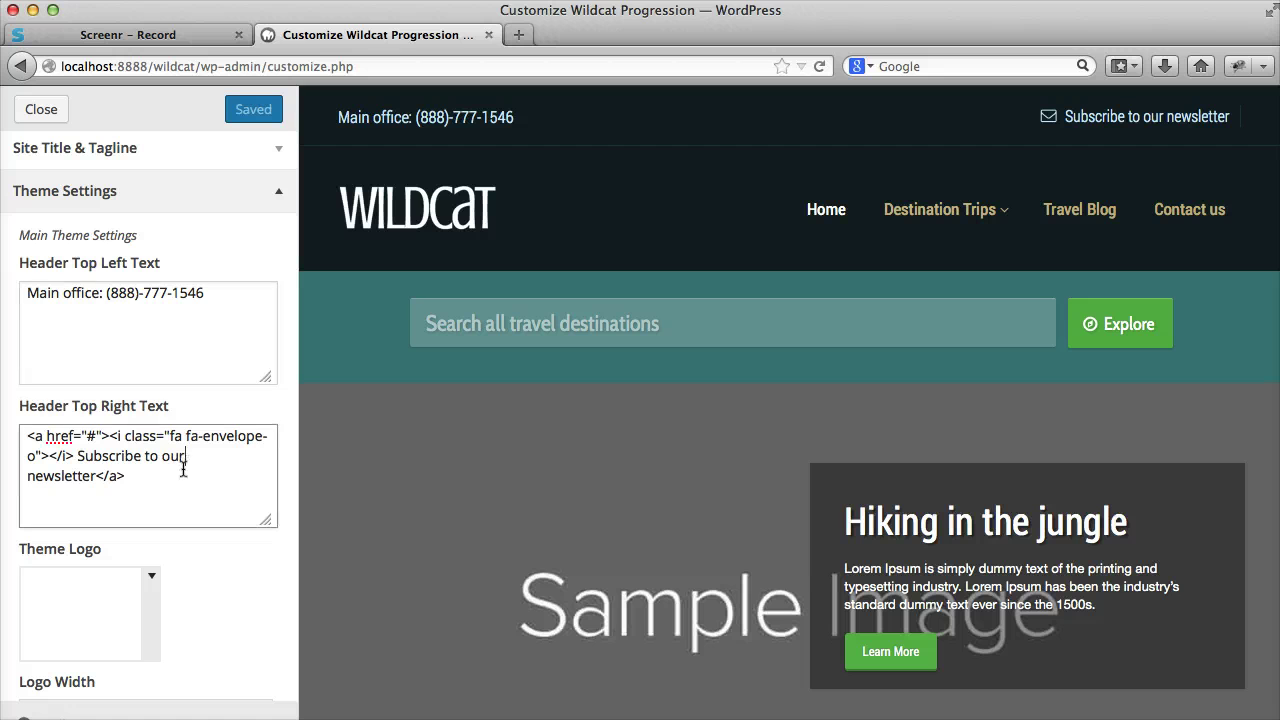
click(217, 302)
triple_click(172, 300)
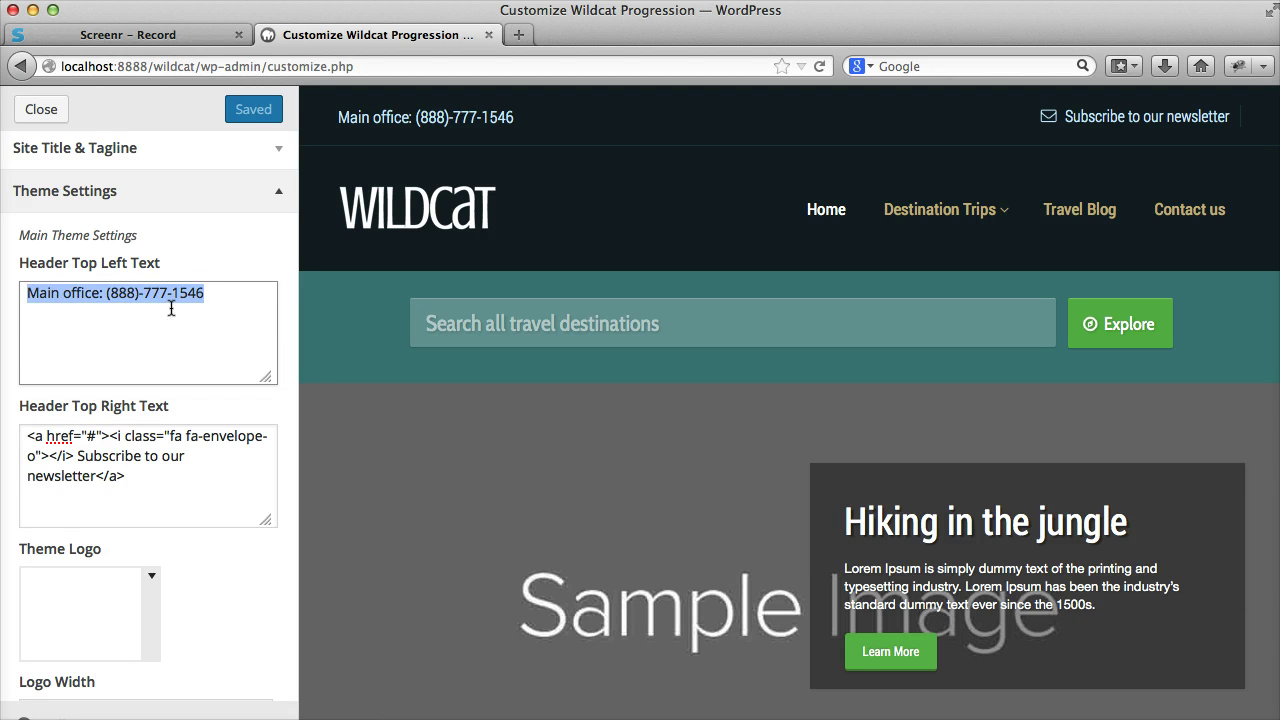
key(Right)
click(197, 497)
Upload logo-new.png from the Desktop as the Theme Logo
scroll(197, 491, down, 2)
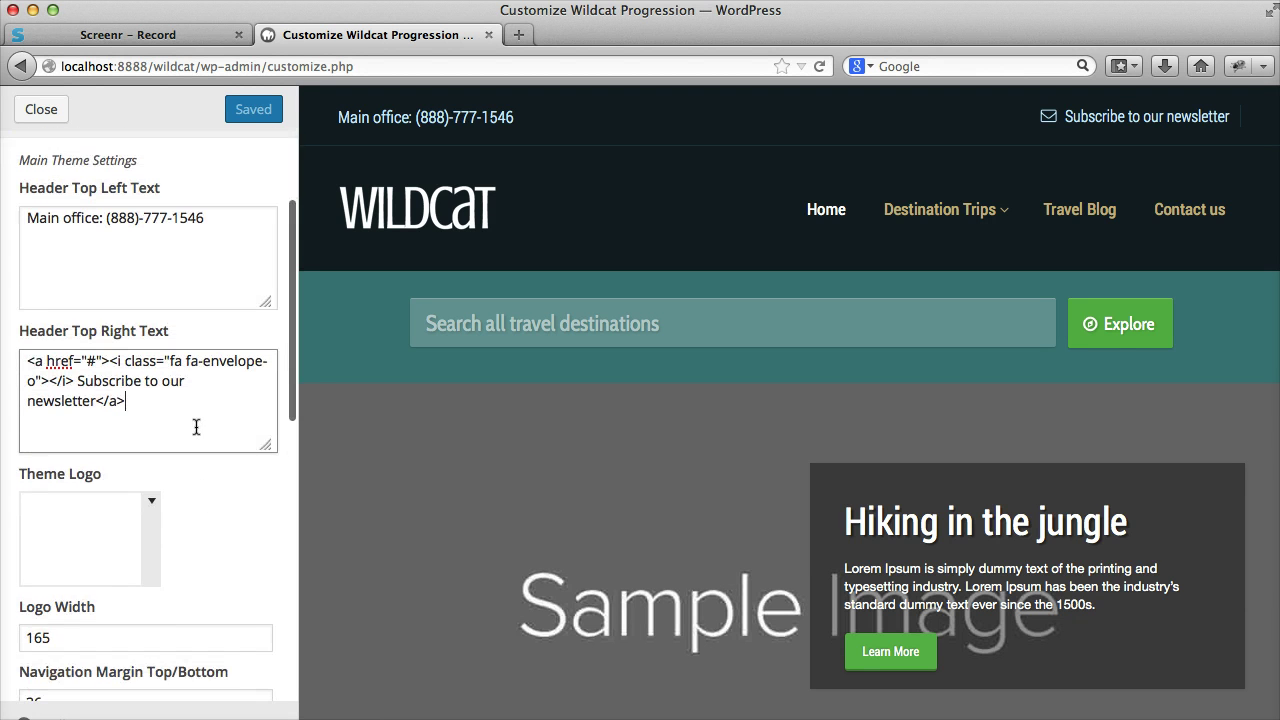
scroll(176, 456, down, 2)
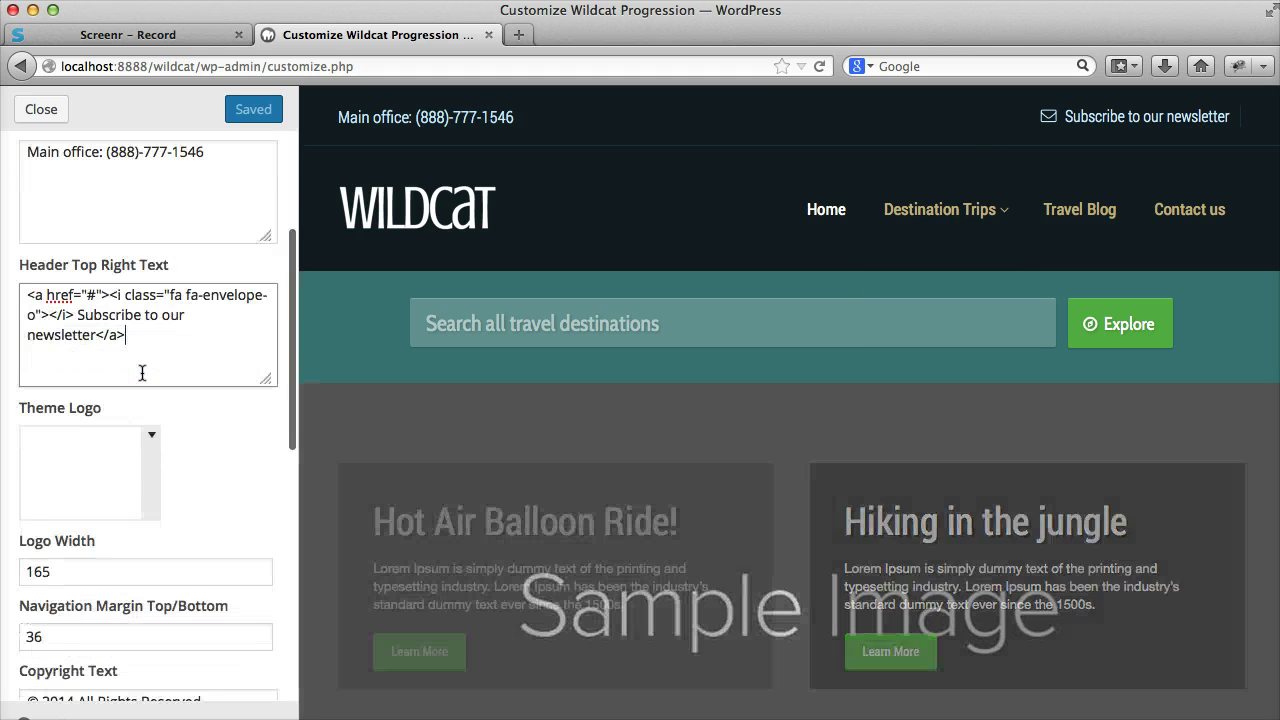
scroll(150, 454, down, 3)
click(153, 323)
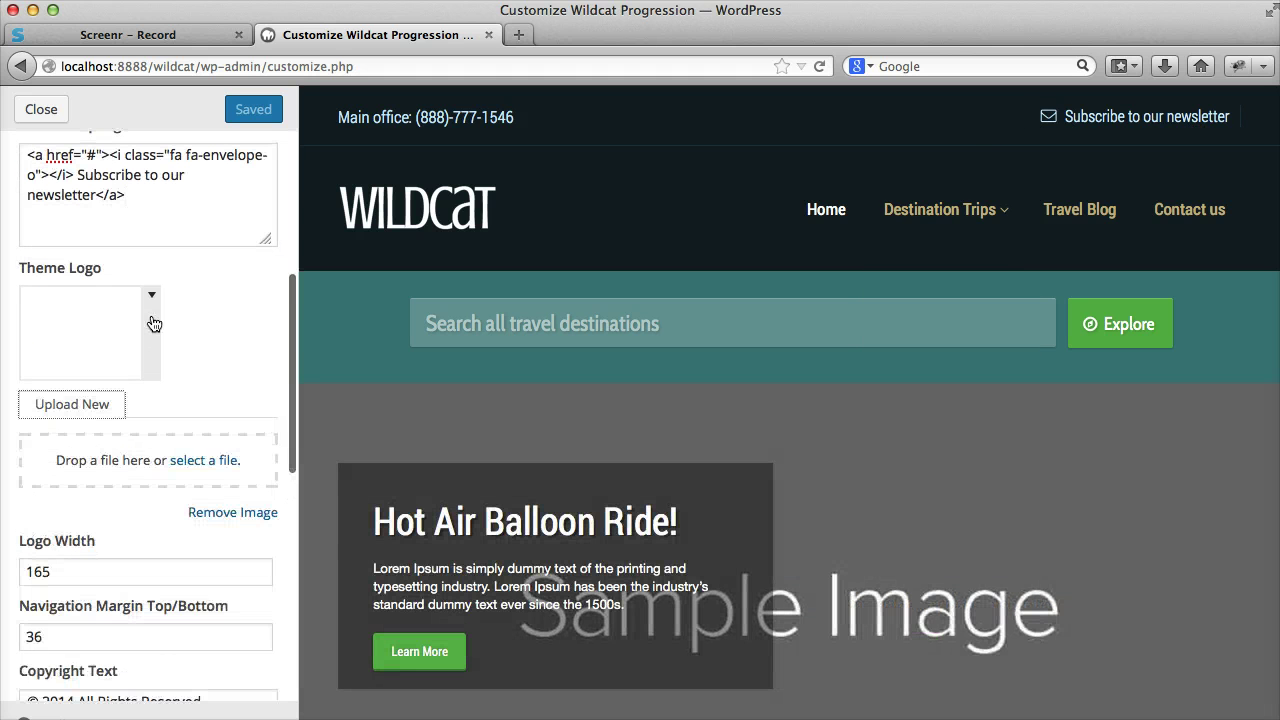
click(210, 461)
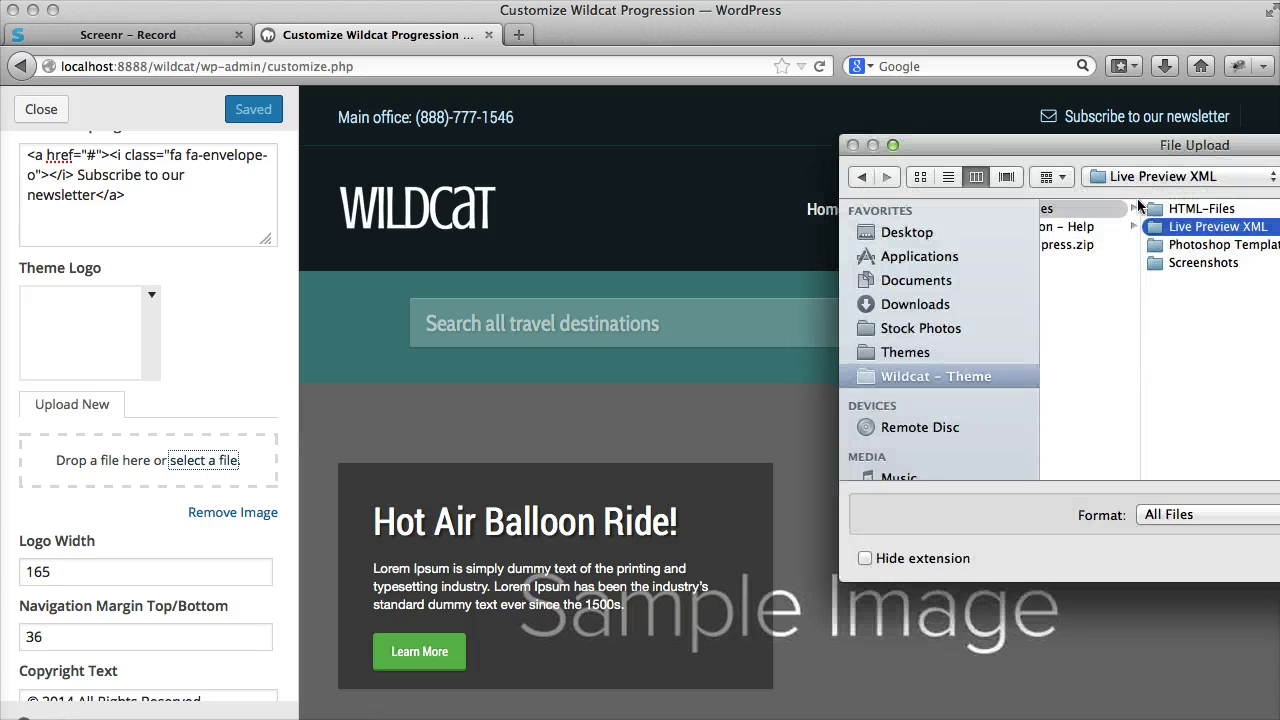
click(924, 232)
drag(1028, 150, 575, 166)
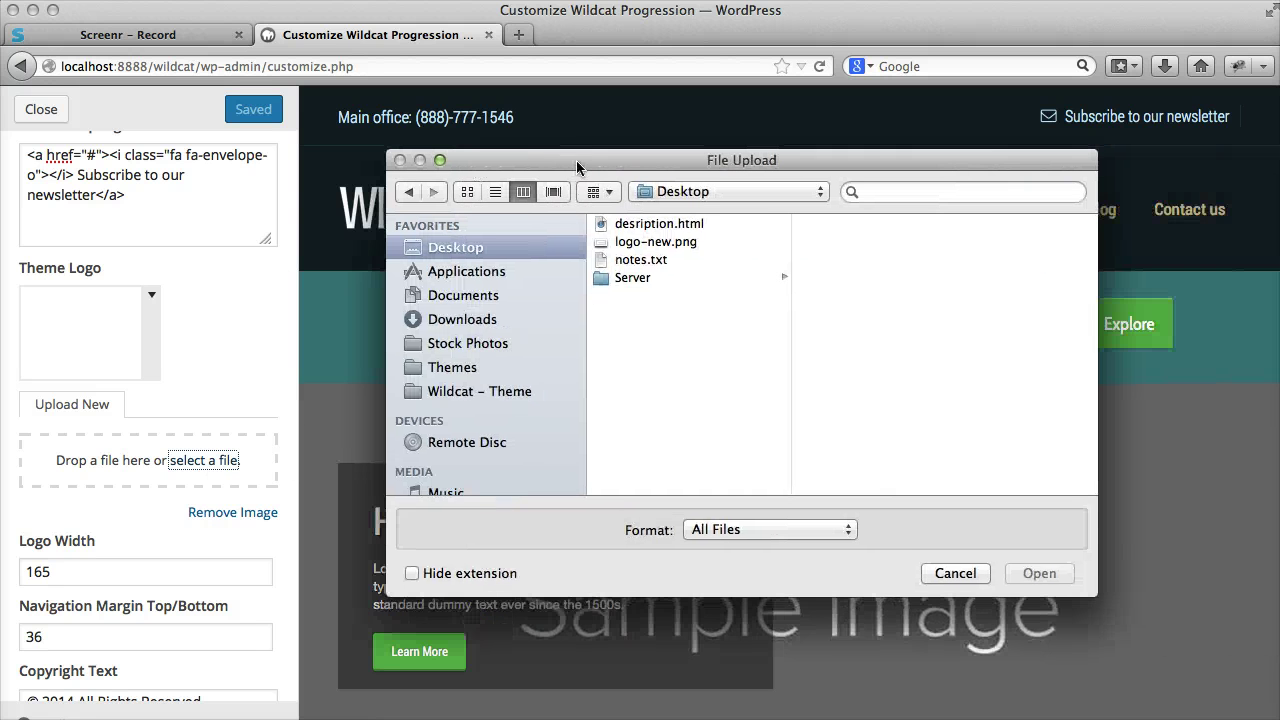
click(640, 243)
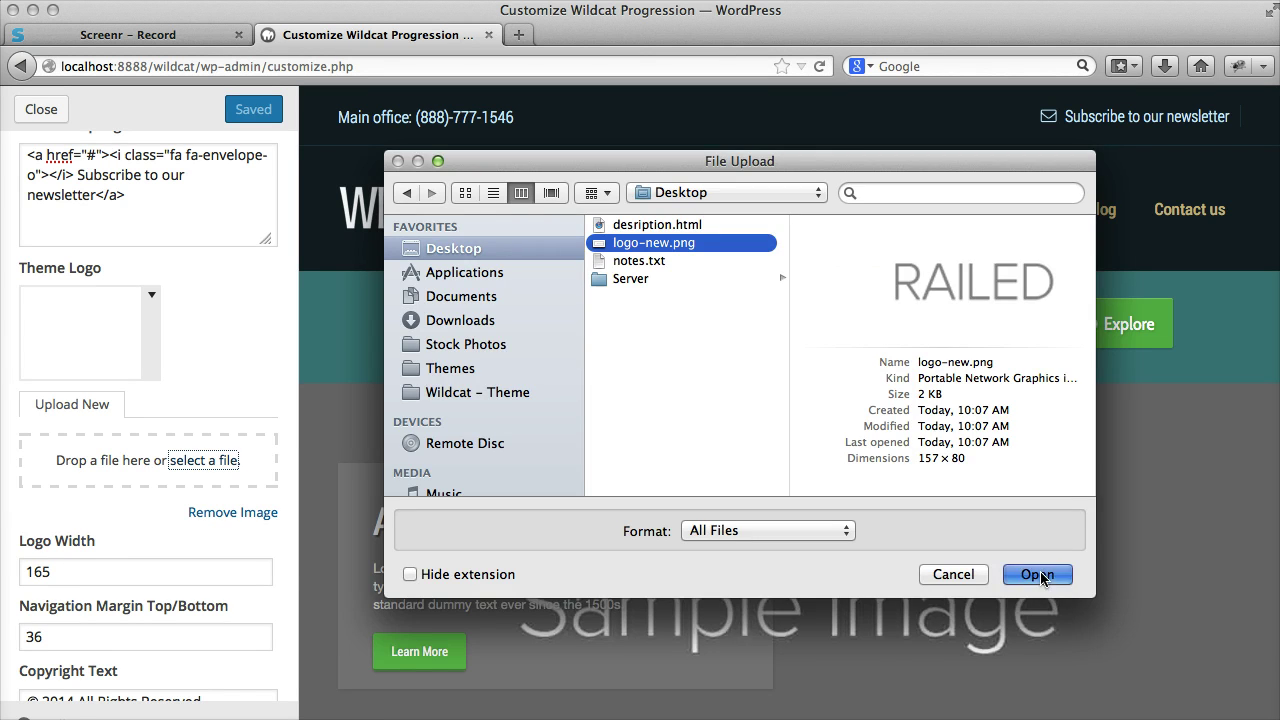
click(1037, 574)
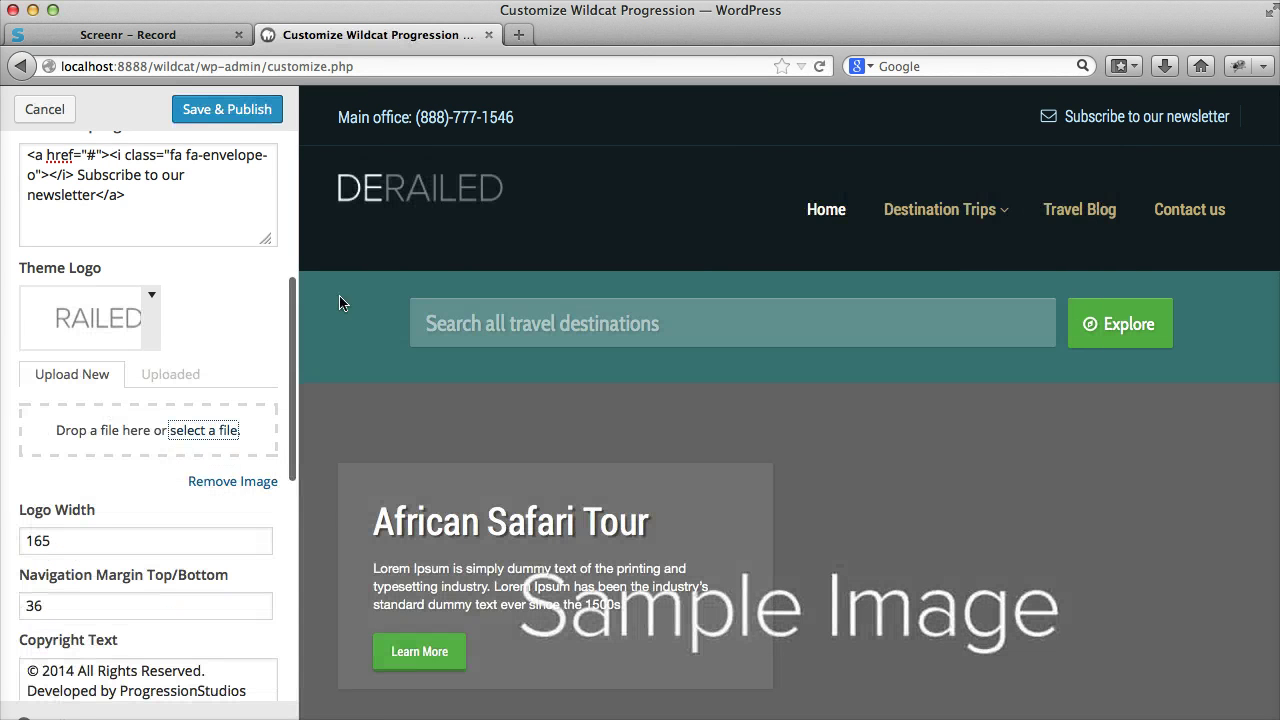
Set the Logo Width to 157
scroll(186, 345, up, 1)
scroll(186, 343, down, 4)
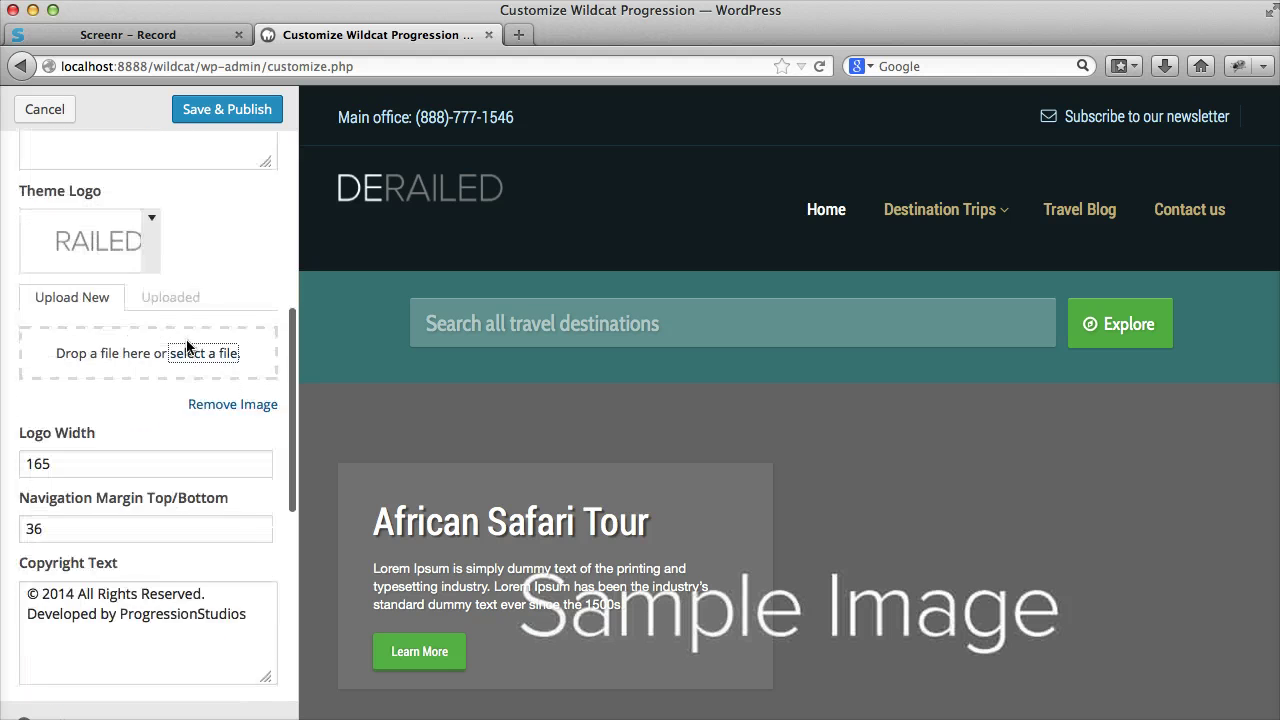
drag(82, 399, 15, 404)
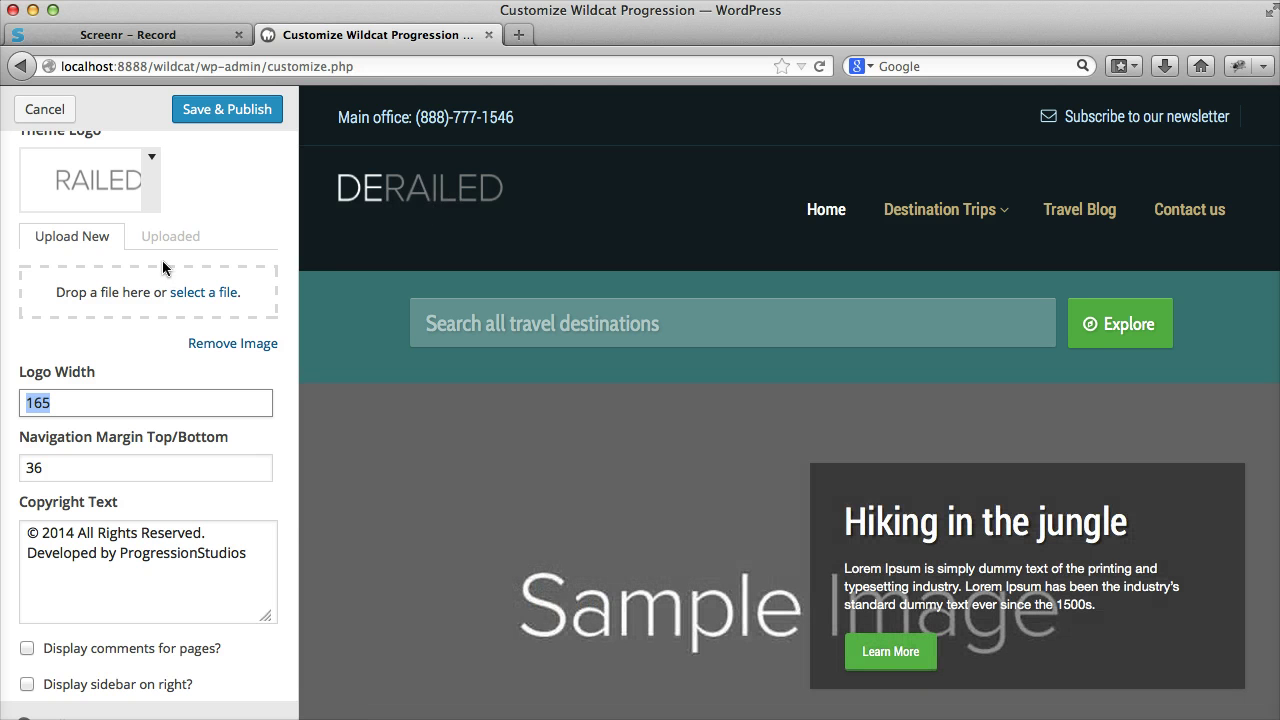
text(157)
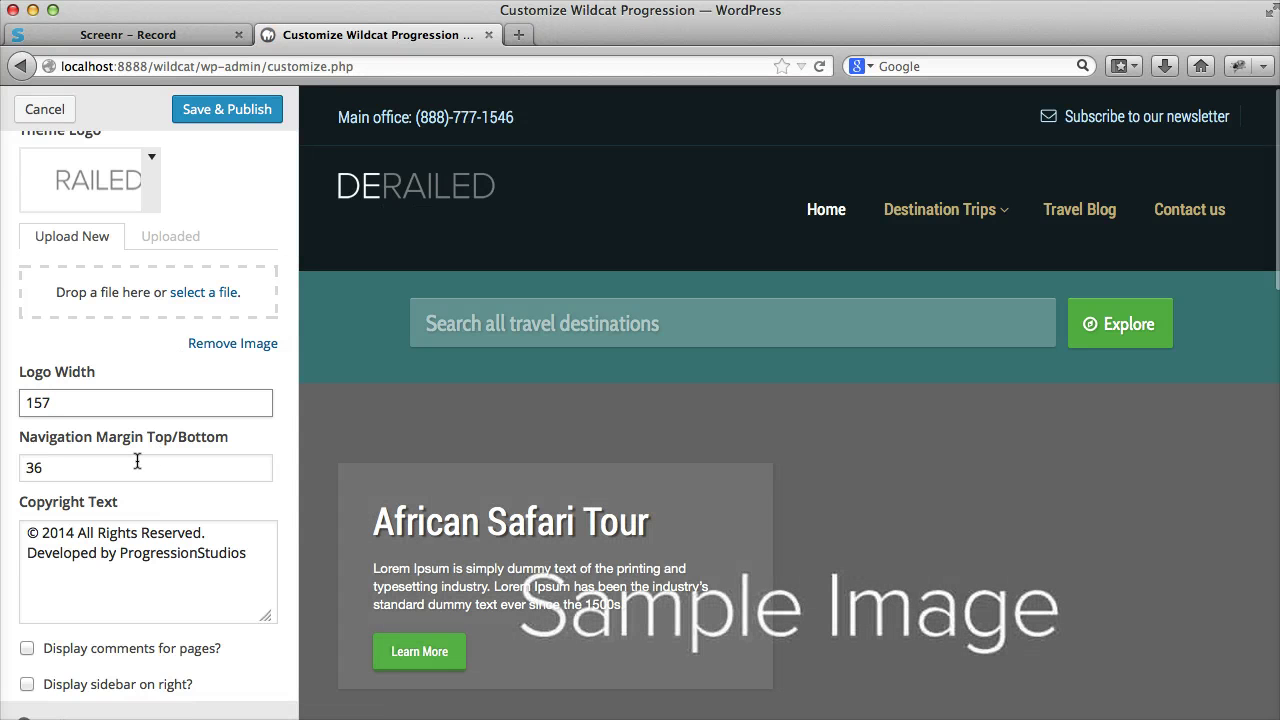
Try a Navigation Margin Top/Bottom of 30 and a smaller one of 20 against the new logo
click(141, 459)
scroll(146, 451, up, 2)
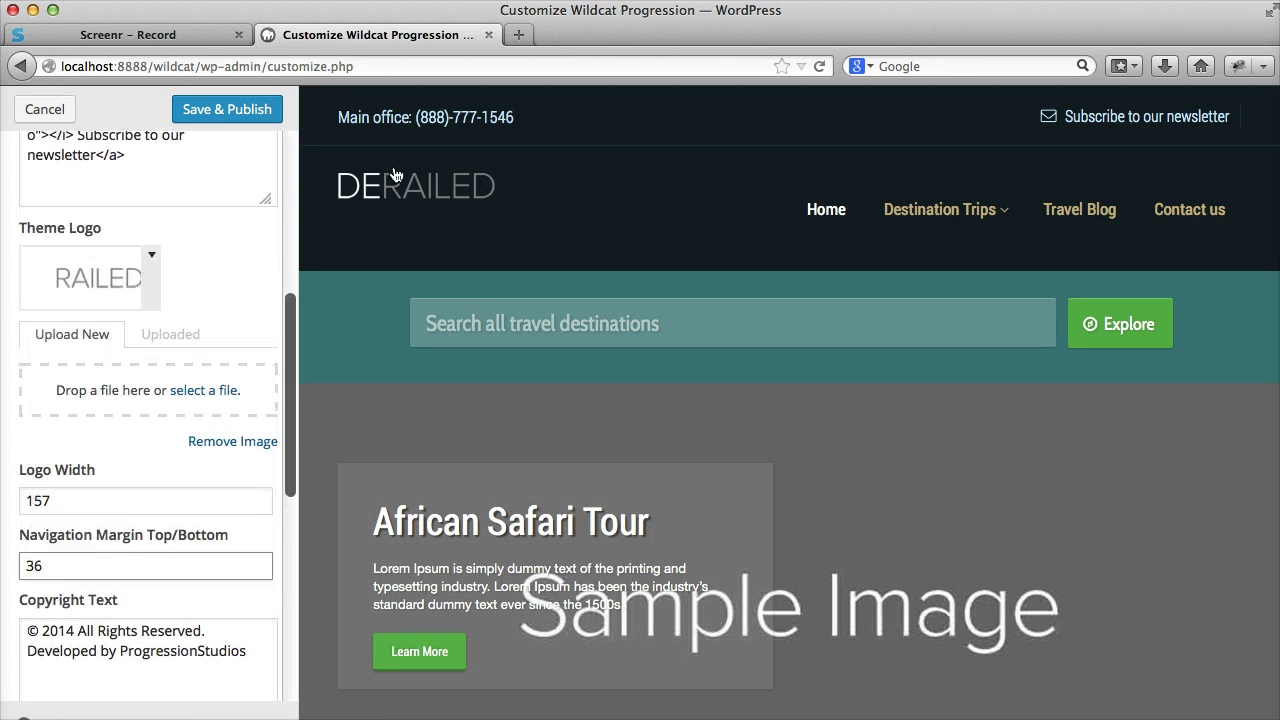
mouse_move(958, 214)
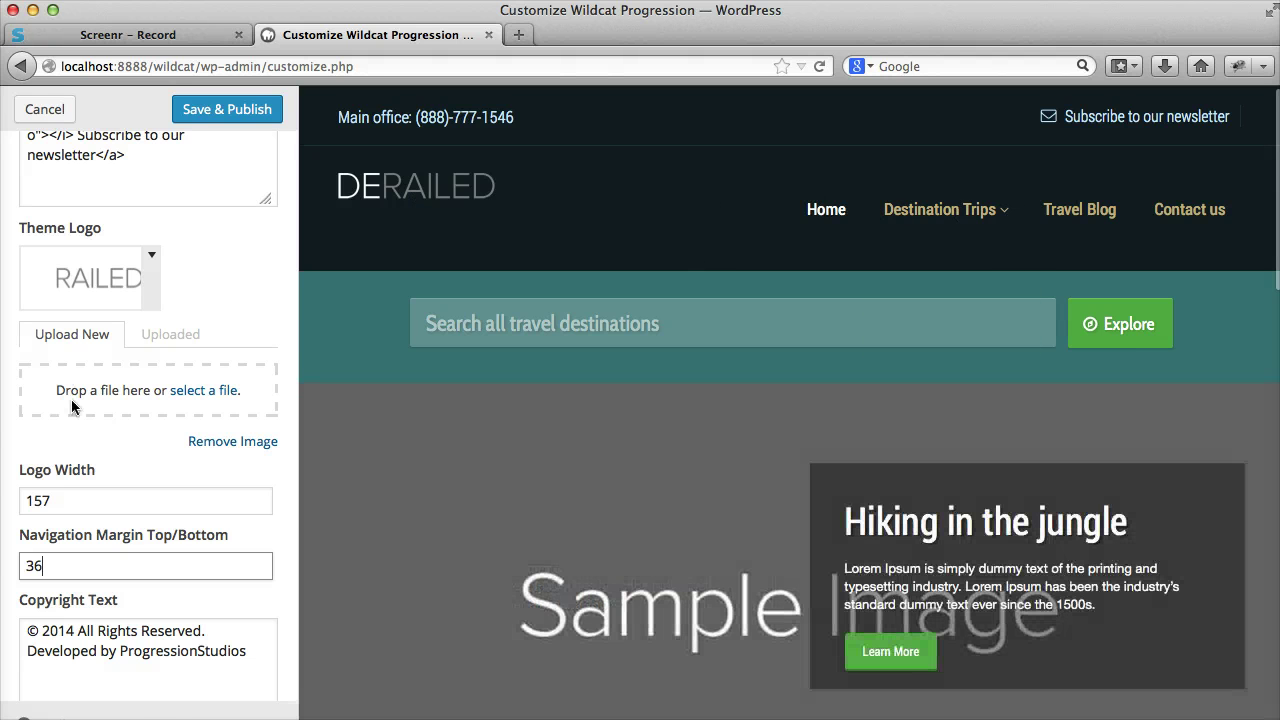
scroll(98, 441, down, 2)
key(super+a)
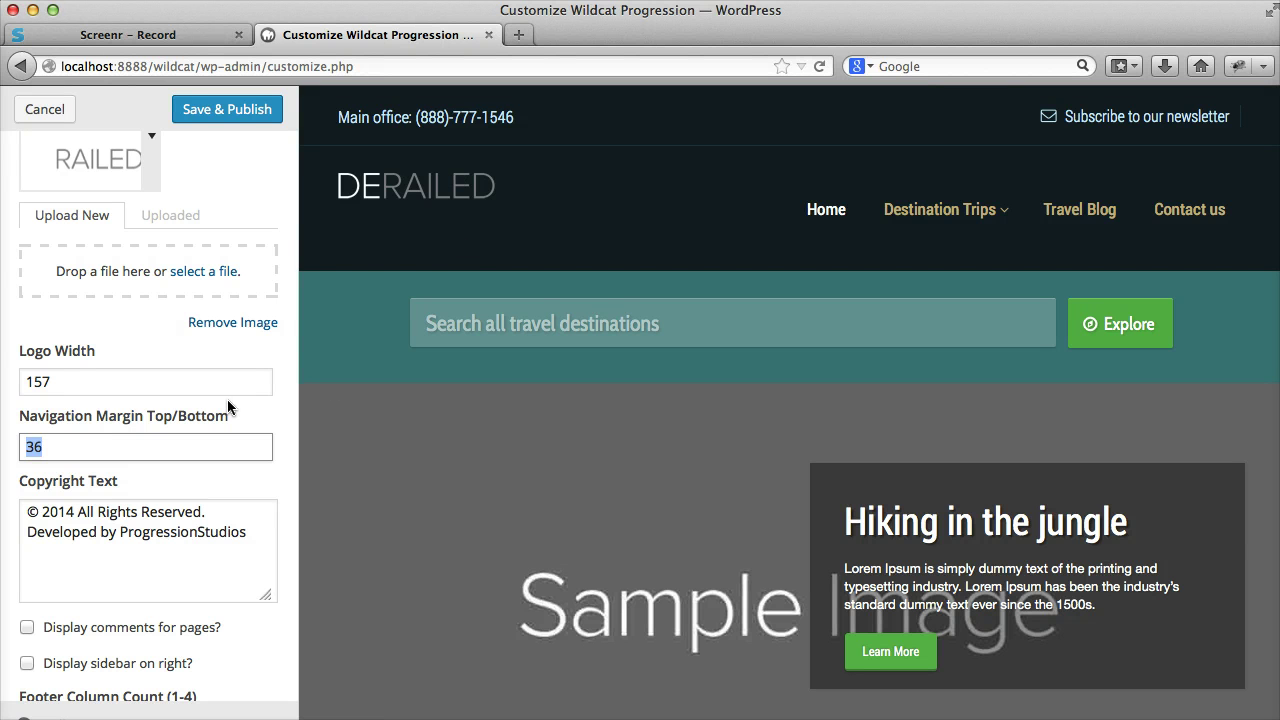
text(30)
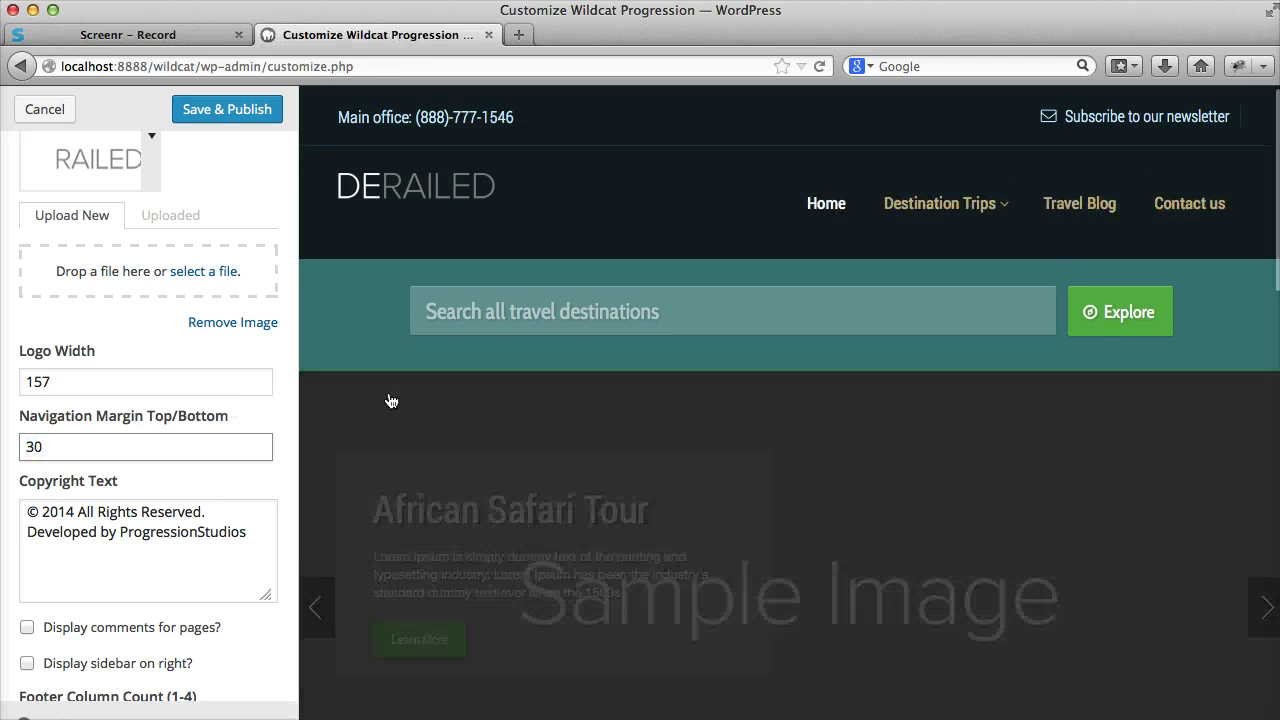
key(super+a)
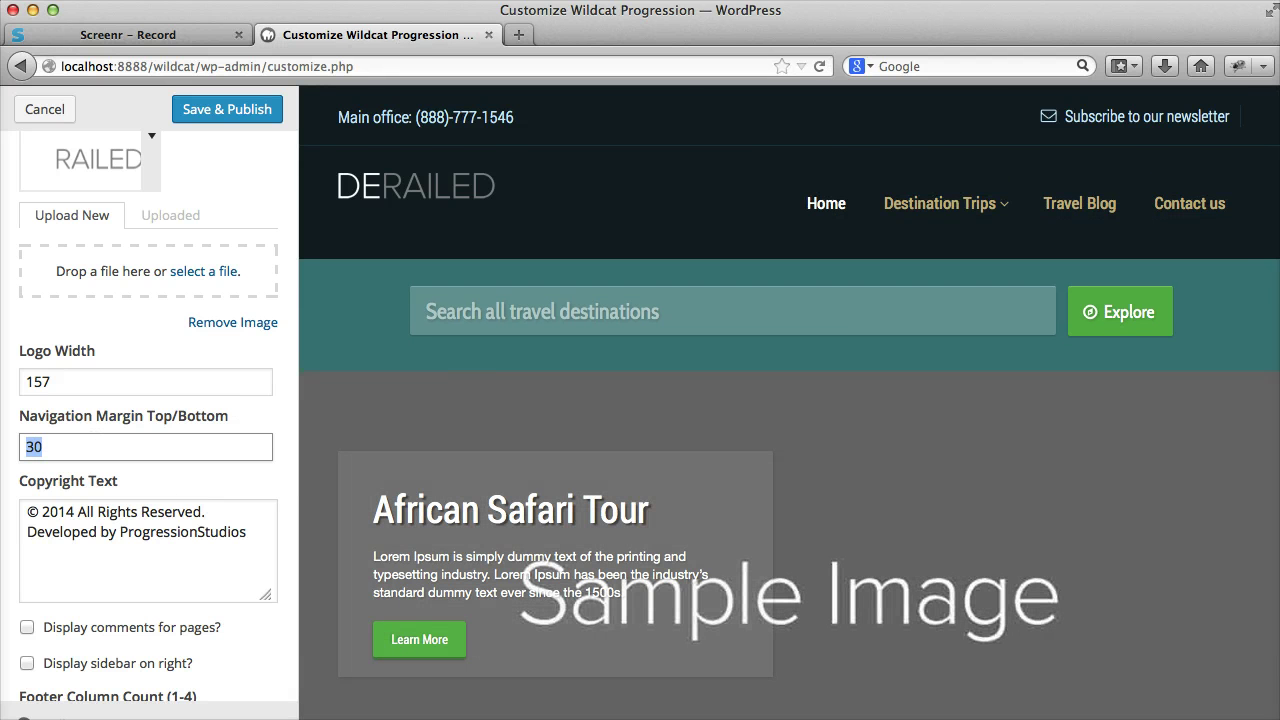
text(20)
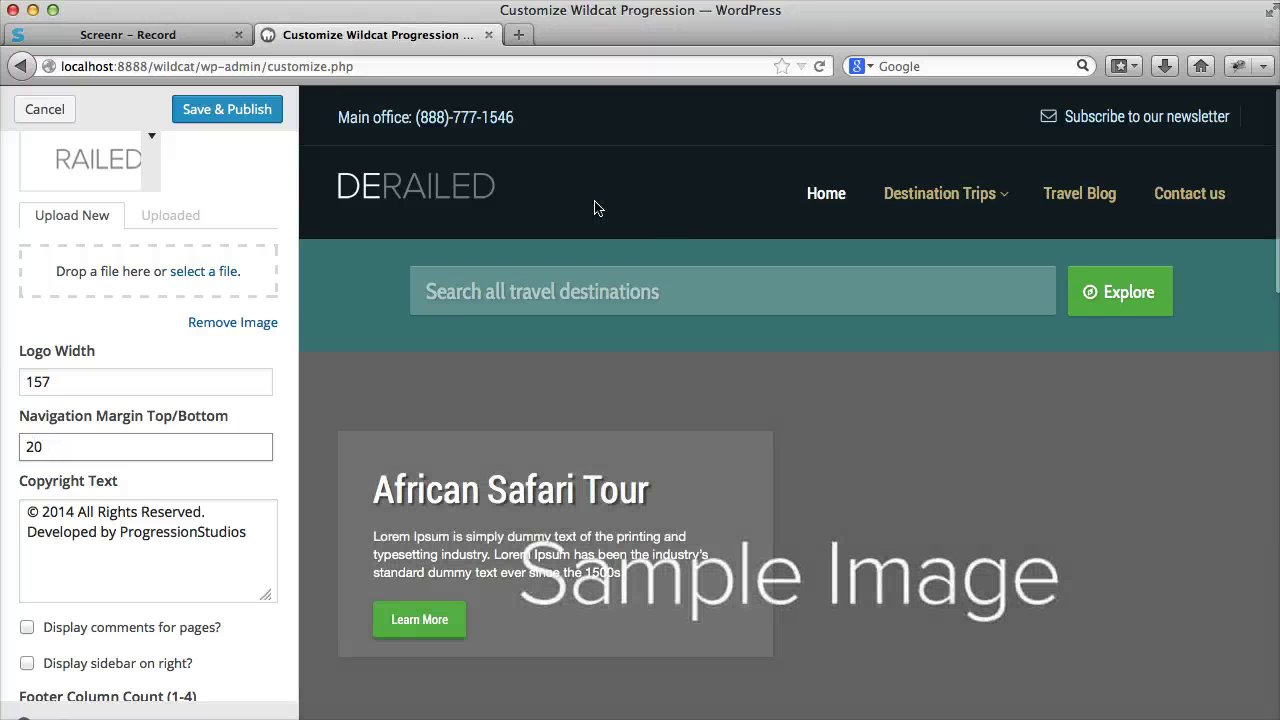
Set the Navigation Margin Top/Bottom to 18 and check the Destination Trips submenu in the preview
key(BackSpace)
key(BackSpace)
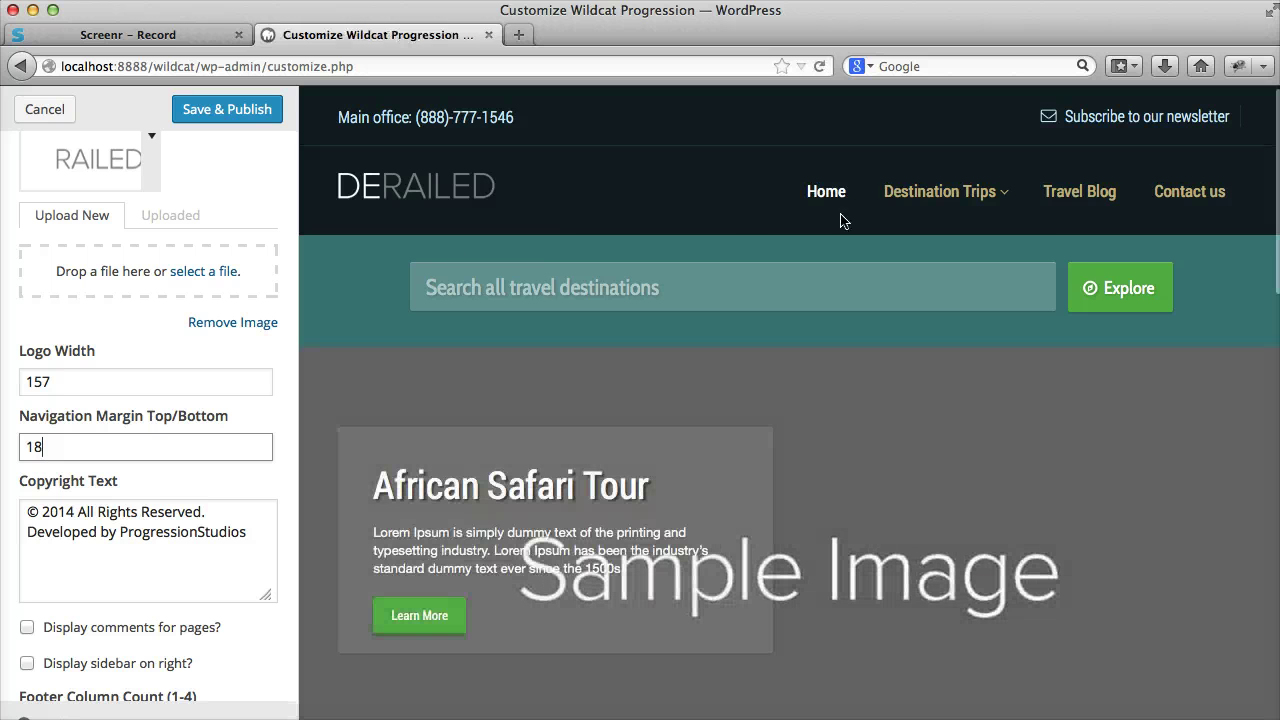
mouse_move(946, 193)
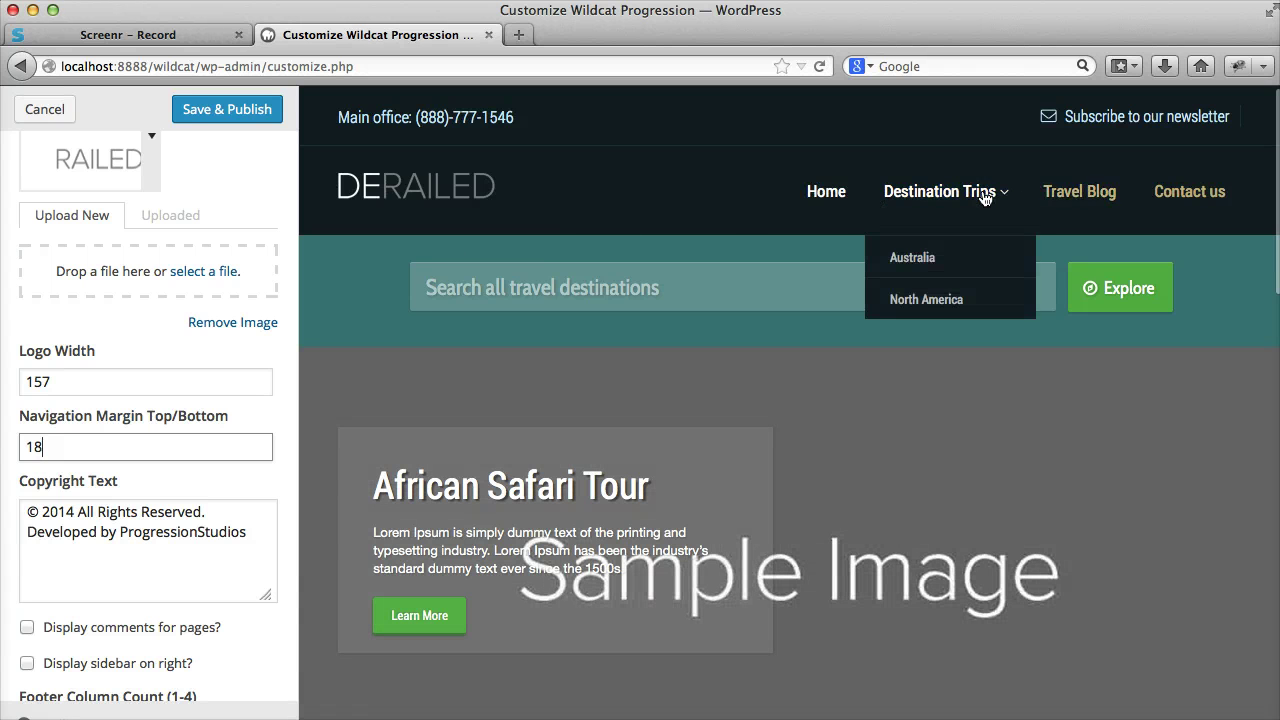
click(677, 185)
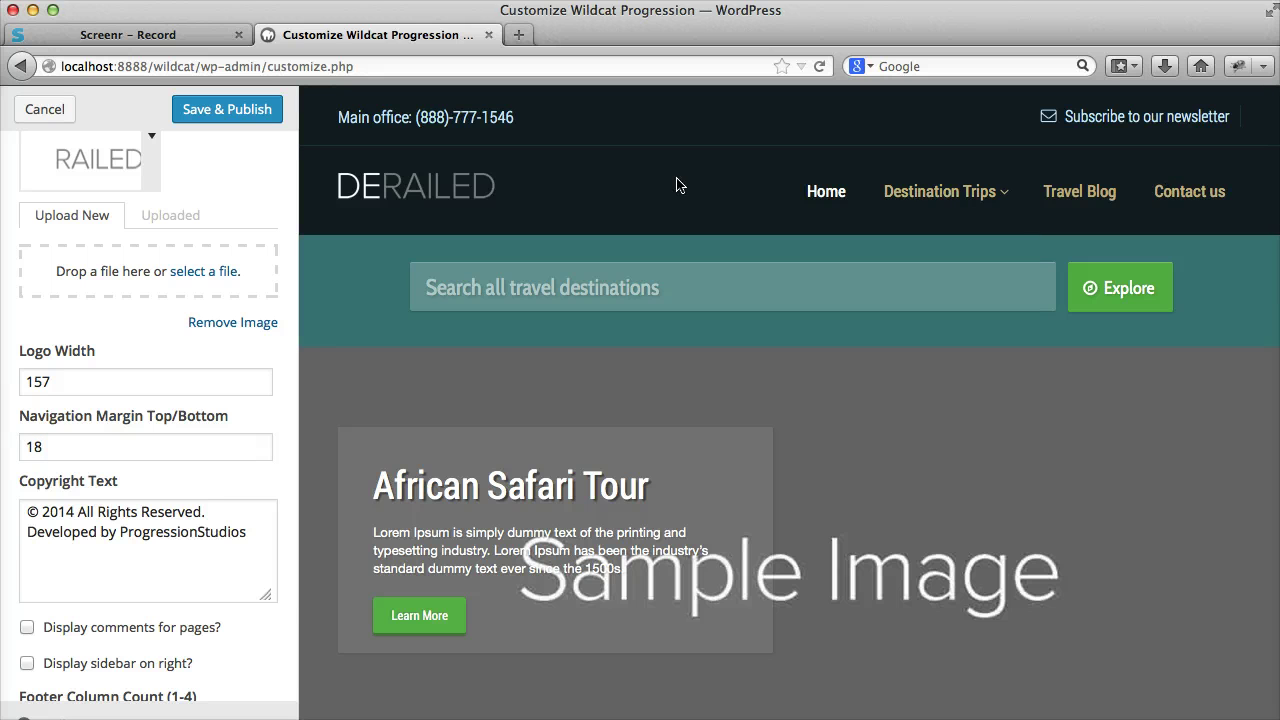
Review the Logo Width and Navigation Margin fields and the remaining Theme Settings through Shop posts per column
click(109, 446)
key(super+a)
double_click(71, 374)
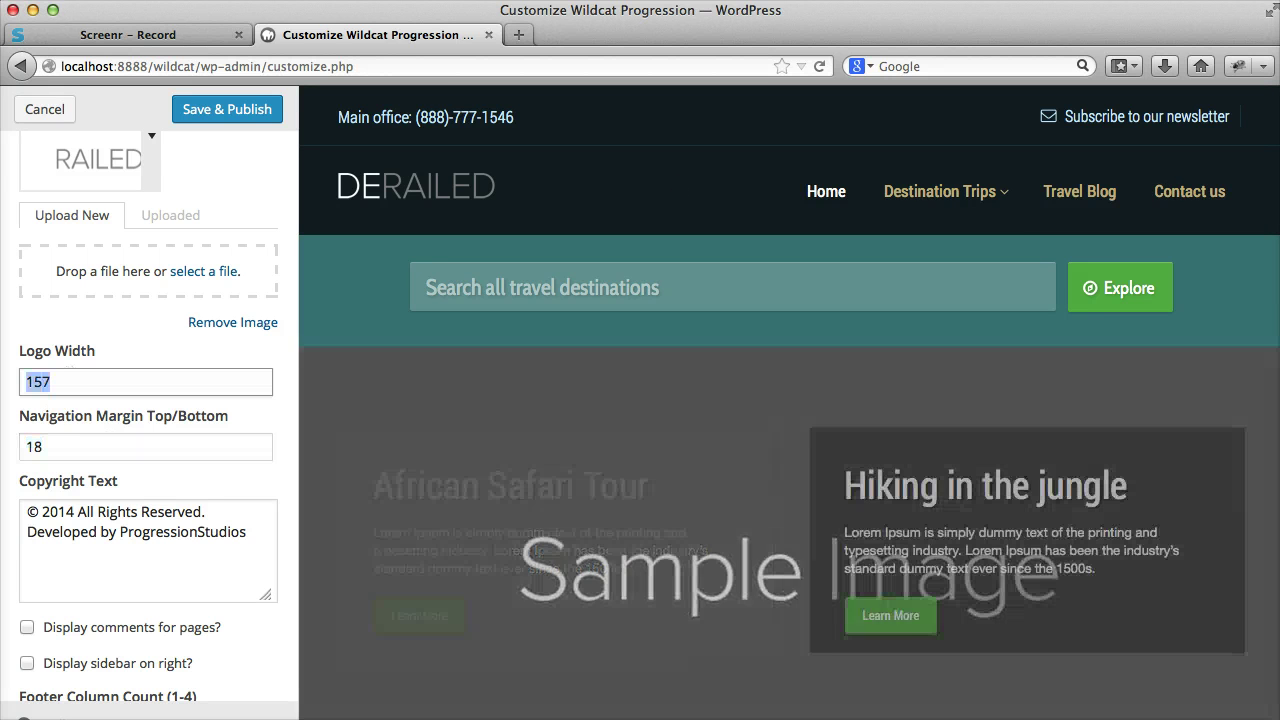
key(Tab)
double_click(117, 381)
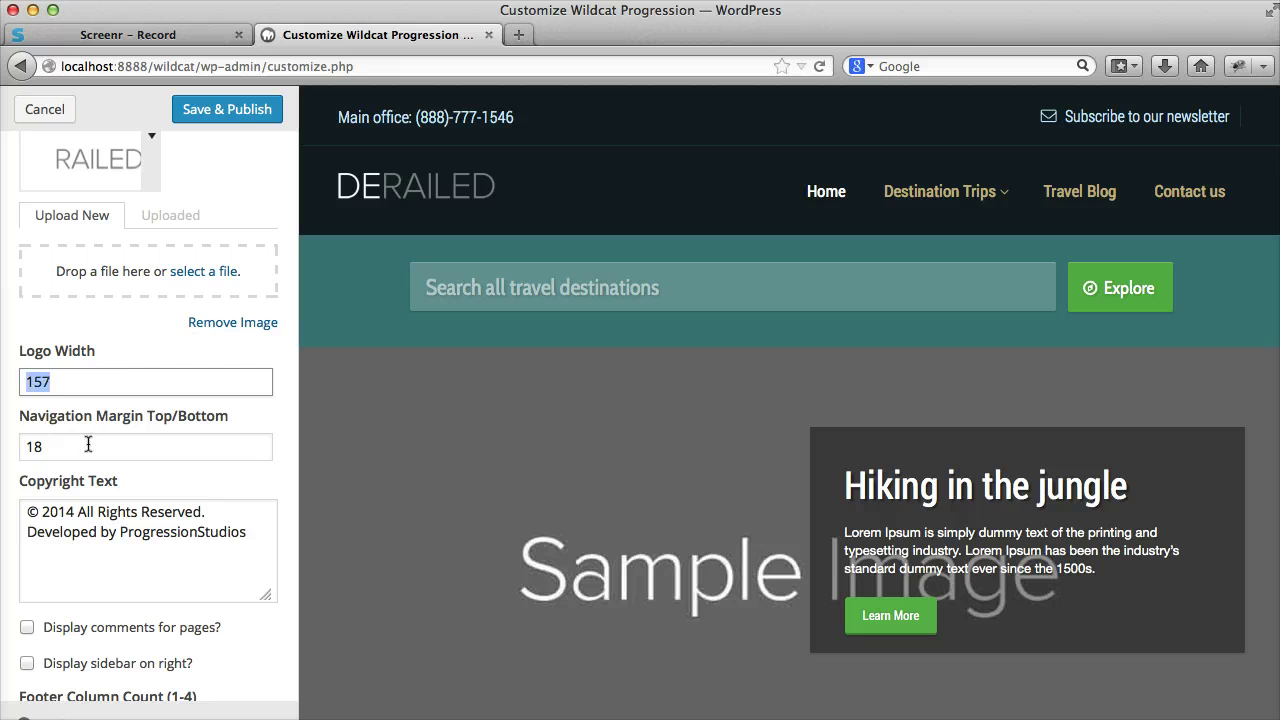
key(Tab)
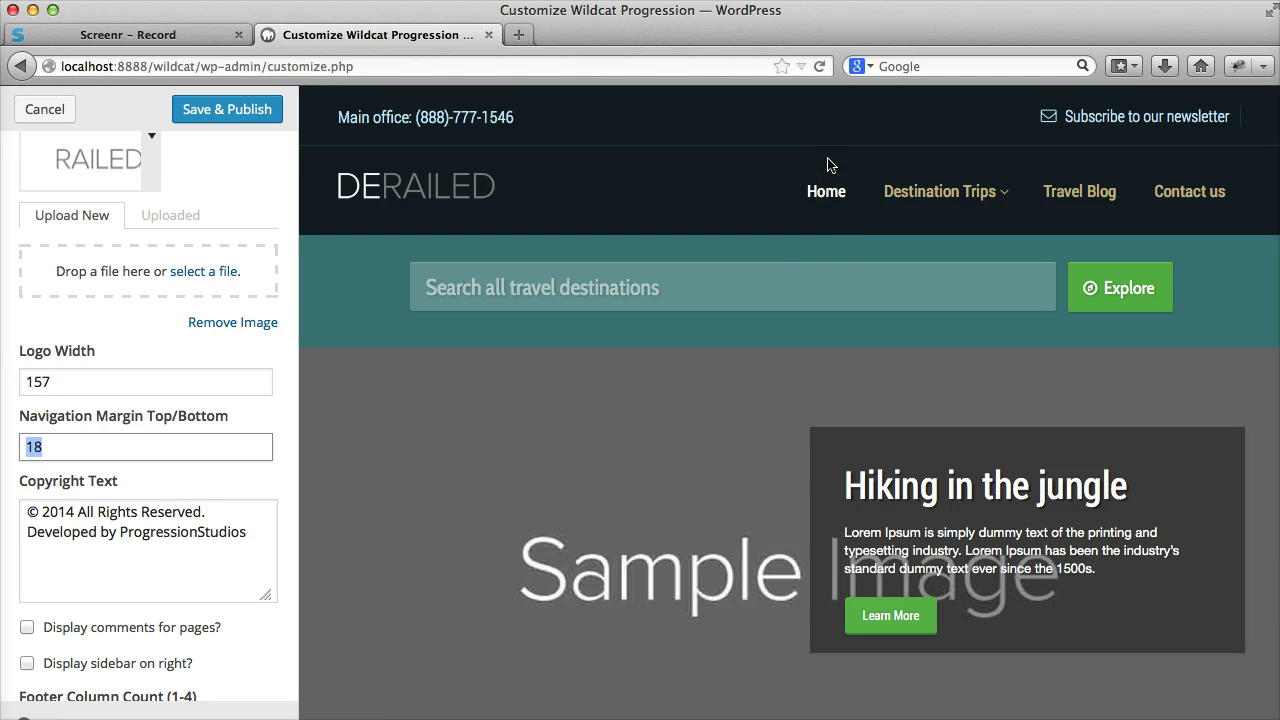
click(697, 200)
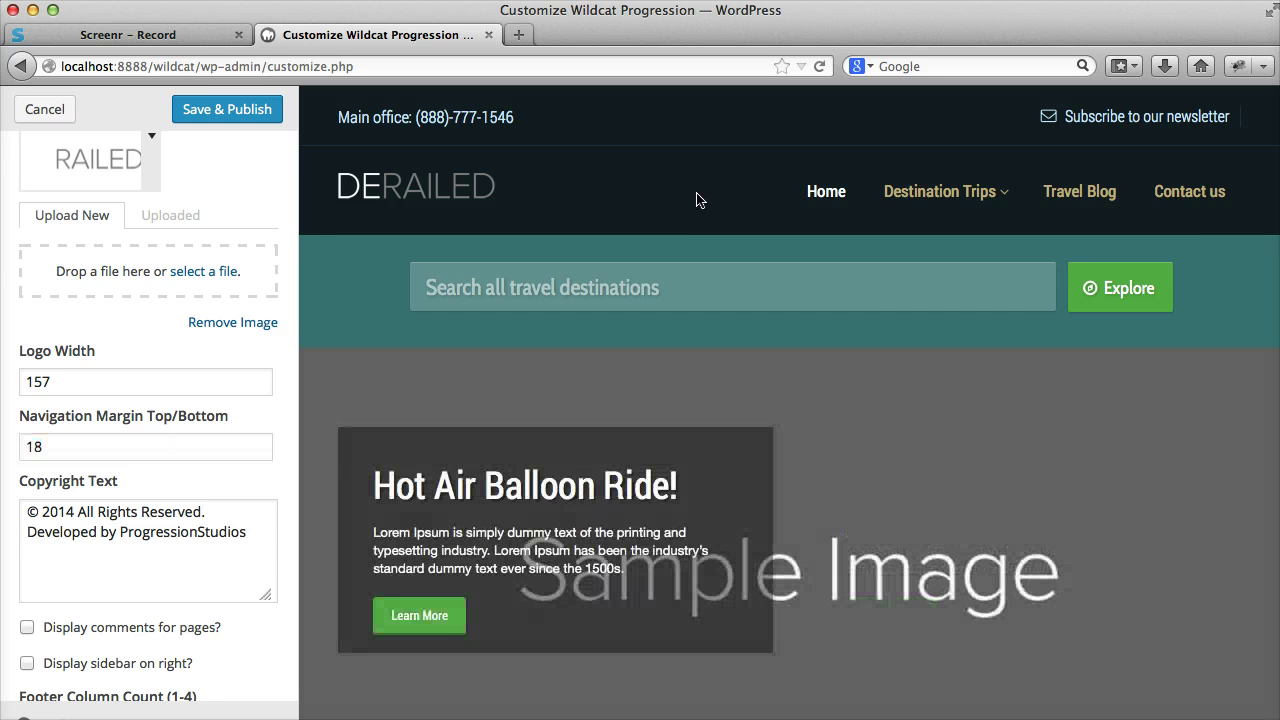
scroll(160, 459, down, 5)
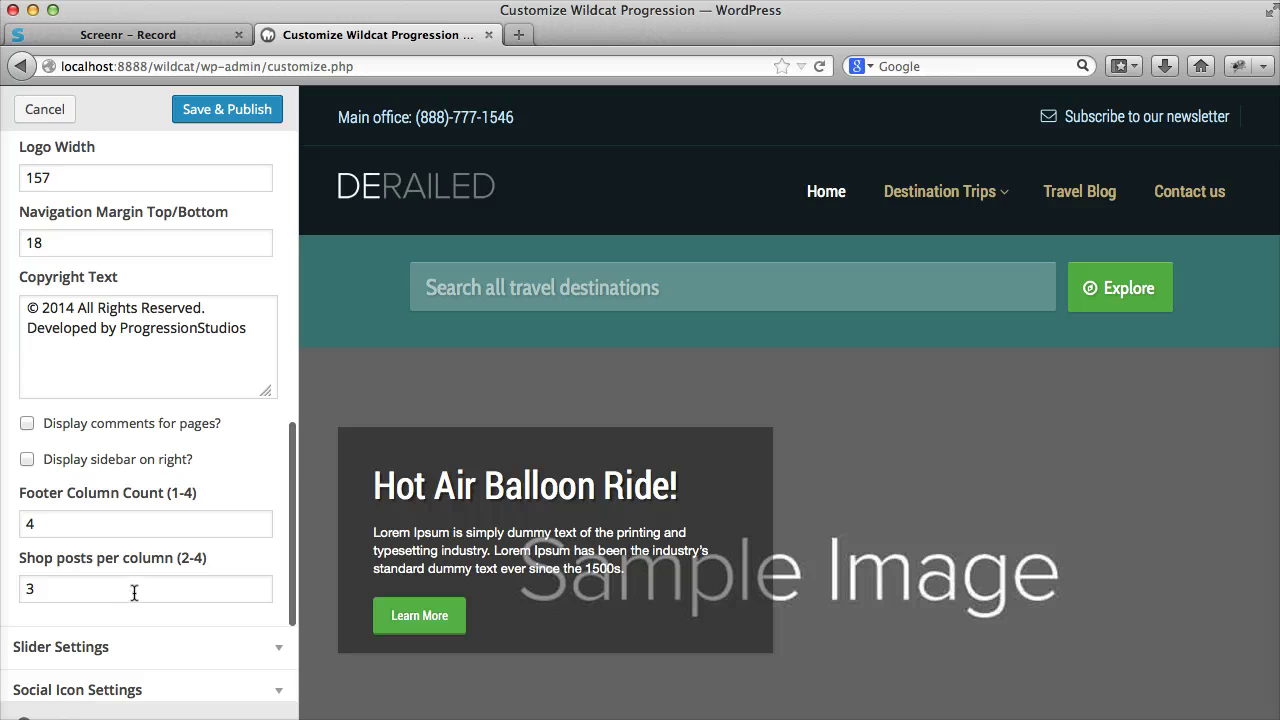
scroll(134, 592, up, 15)
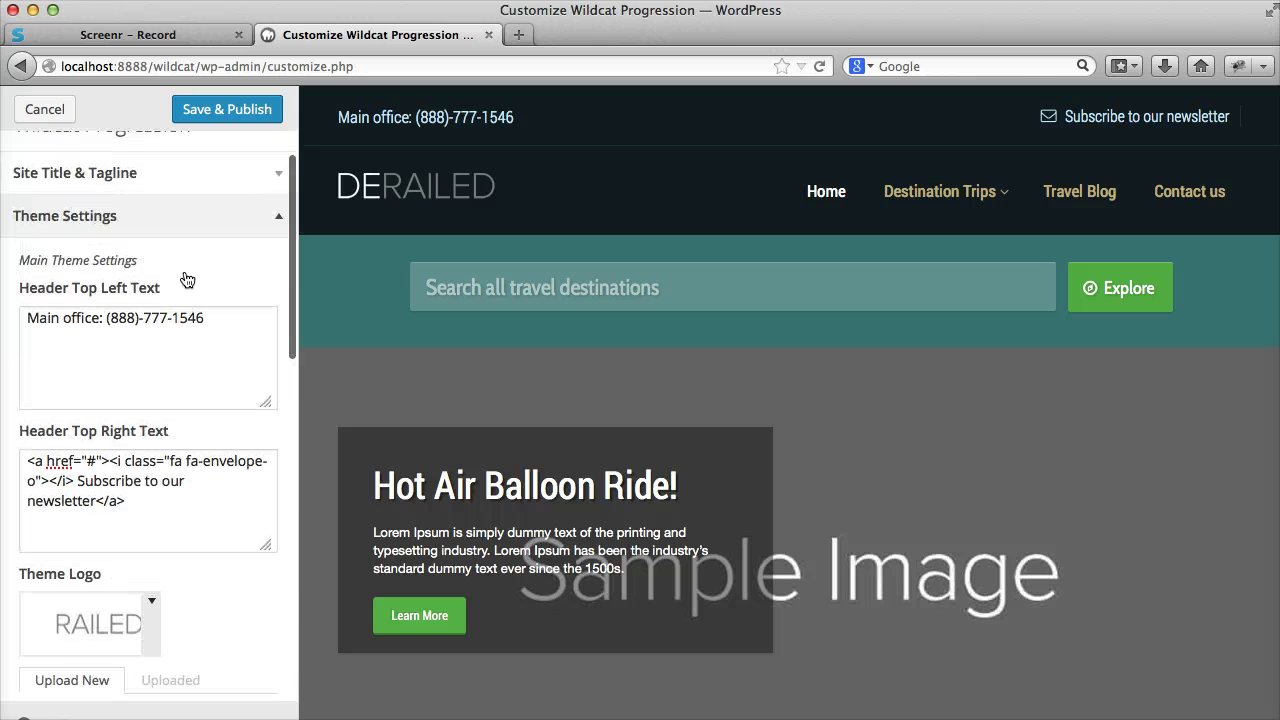
Examine the Slider Settings for transition, AutoPlay, AutoPlay timer, next/previous arrows and thumbnail navigation
click(189, 218)
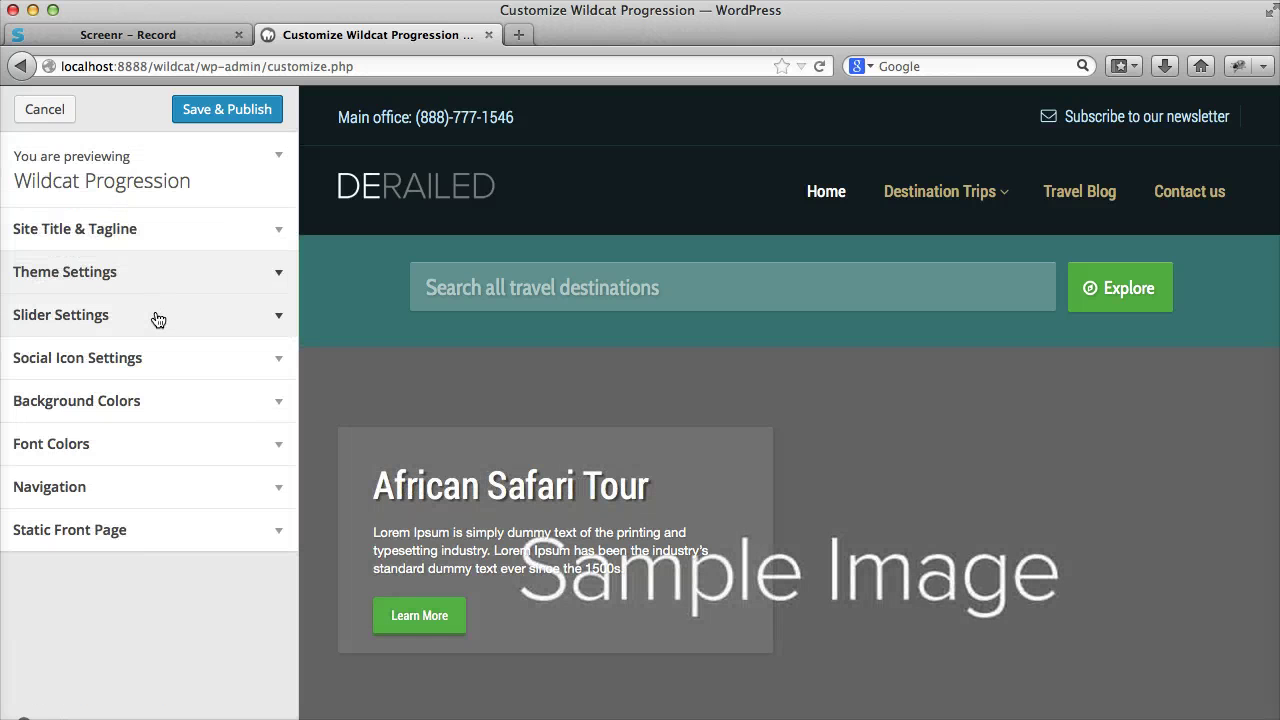
click(157, 316)
scroll(130, 350, down, 3)
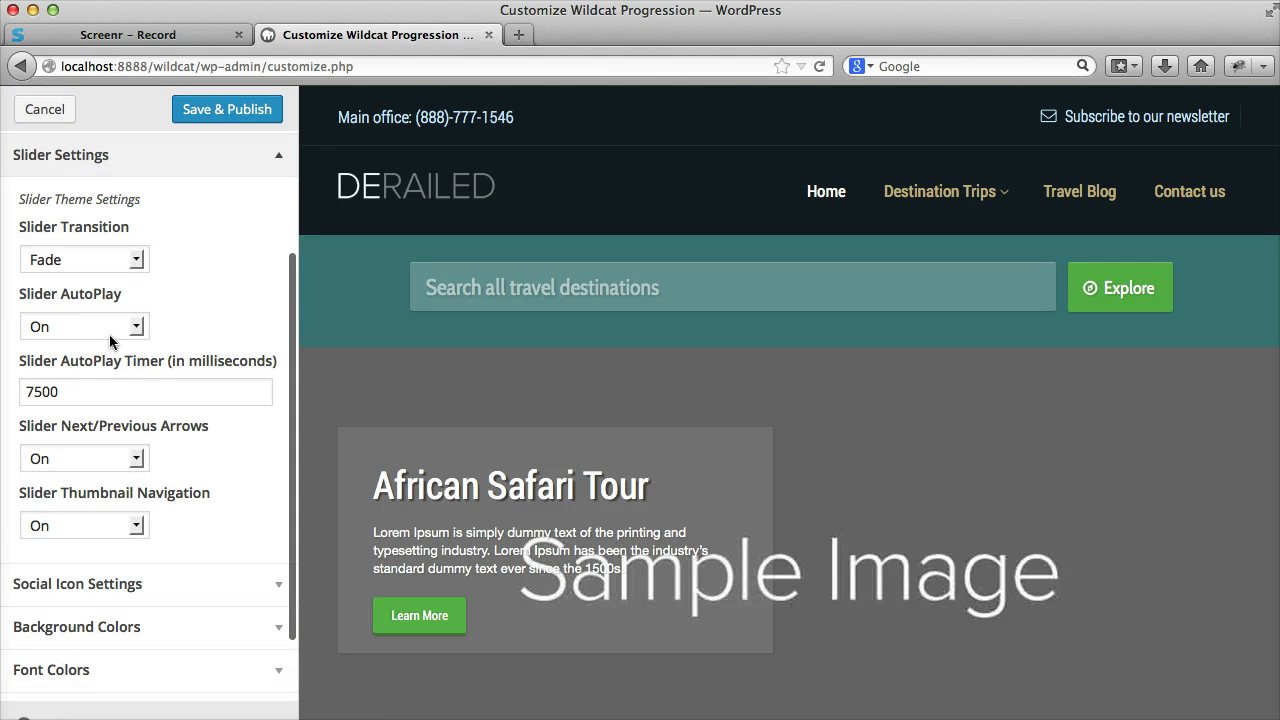
scroll(87, 375, up, 1)
scroll(115, 341, up, 5)
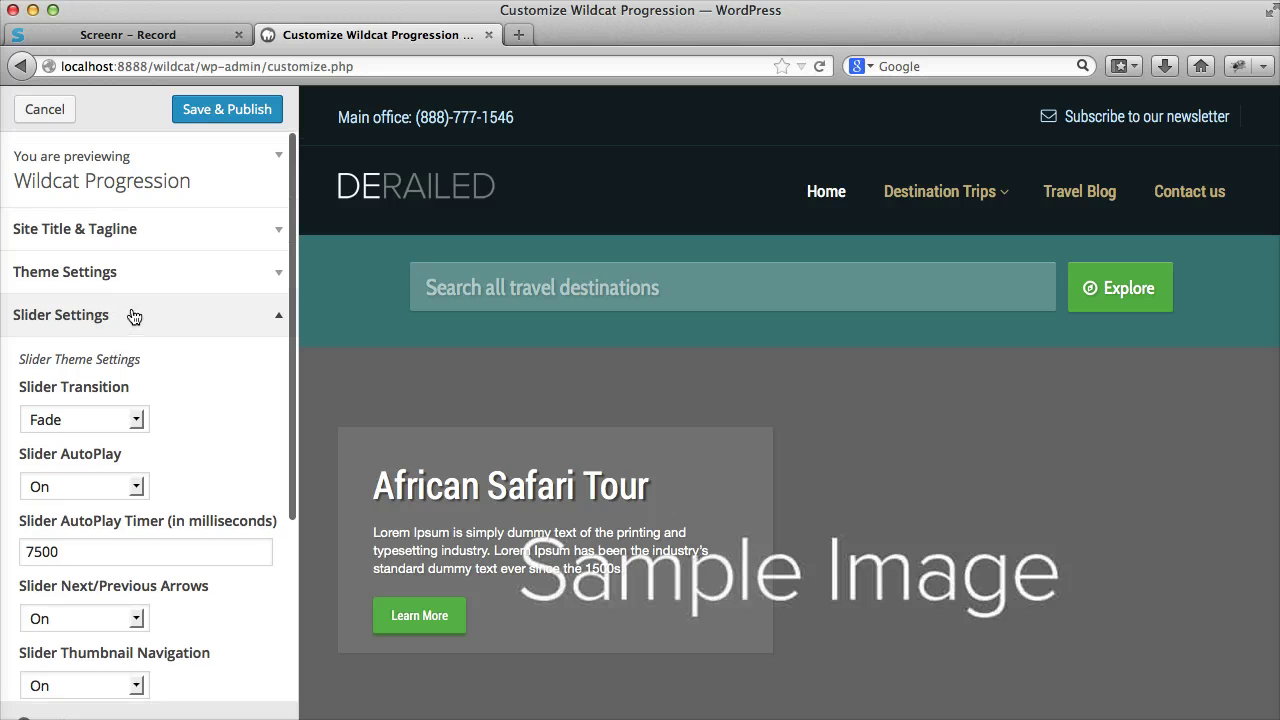
click(132, 316)
click(124, 357)
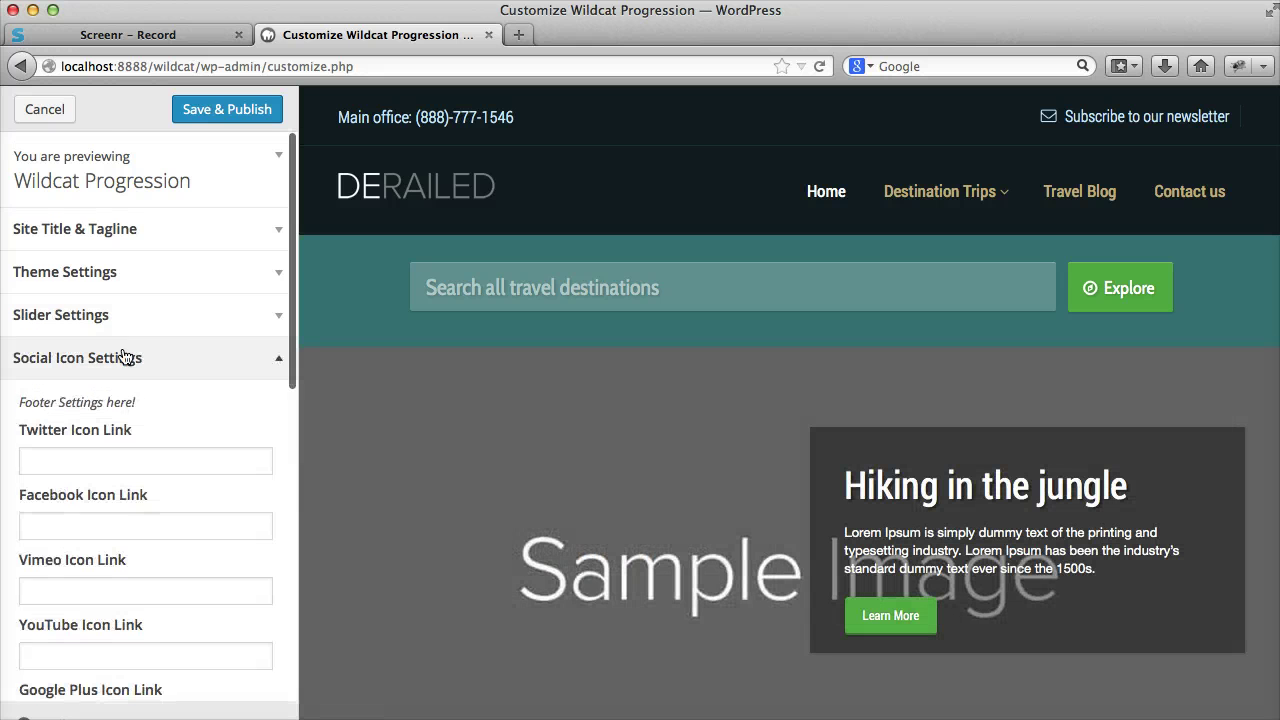
scroll(145, 356, down, 3)
click(112, 342)
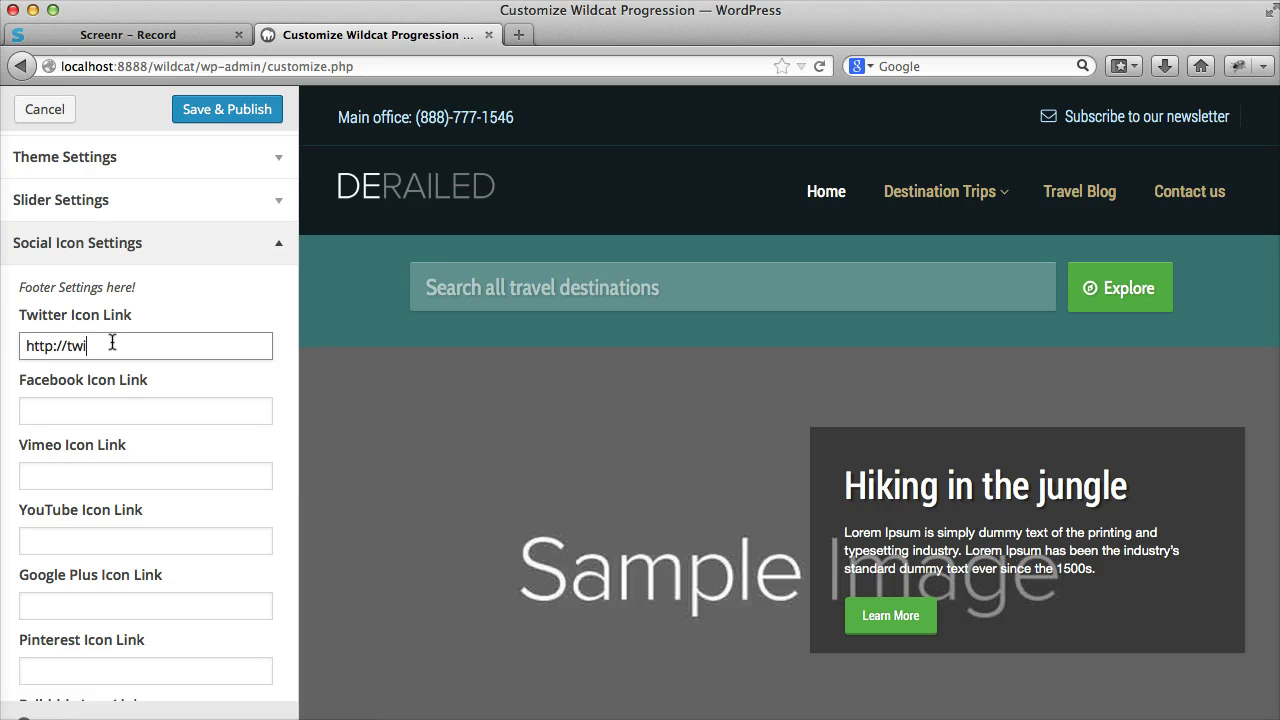
text(http://twitter.com)
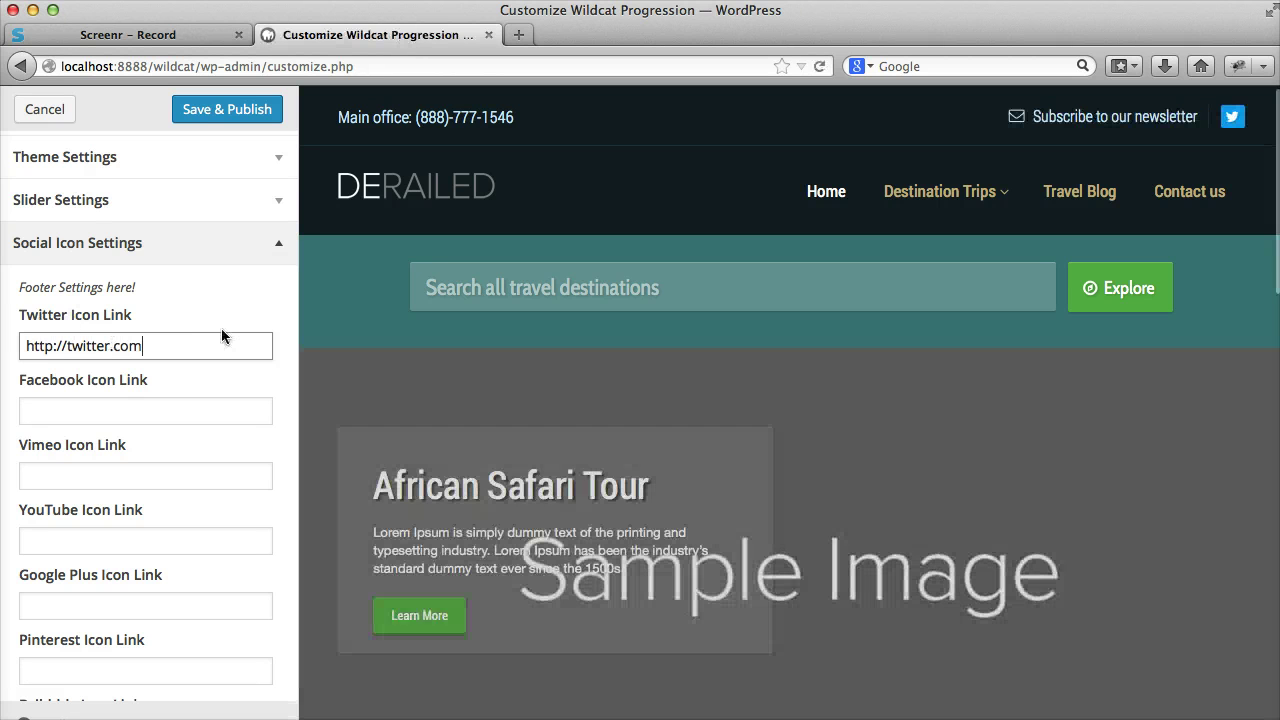
text(/progresion)
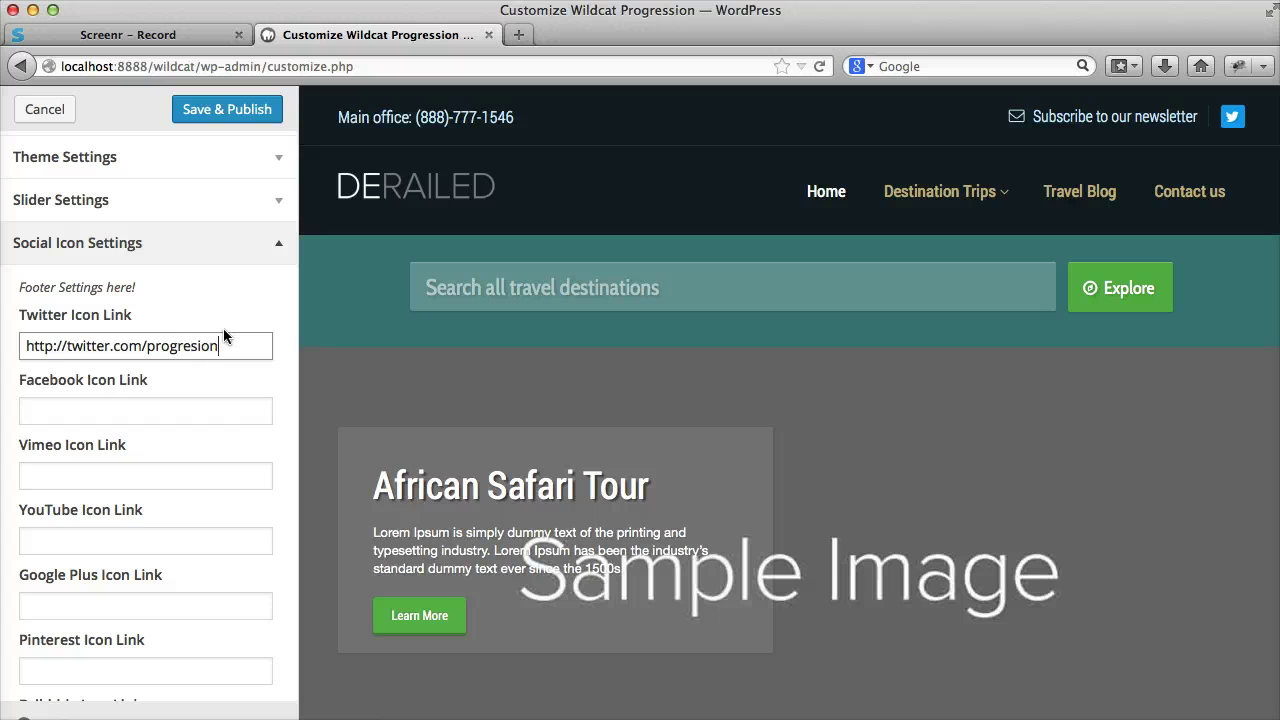
text(n_s)
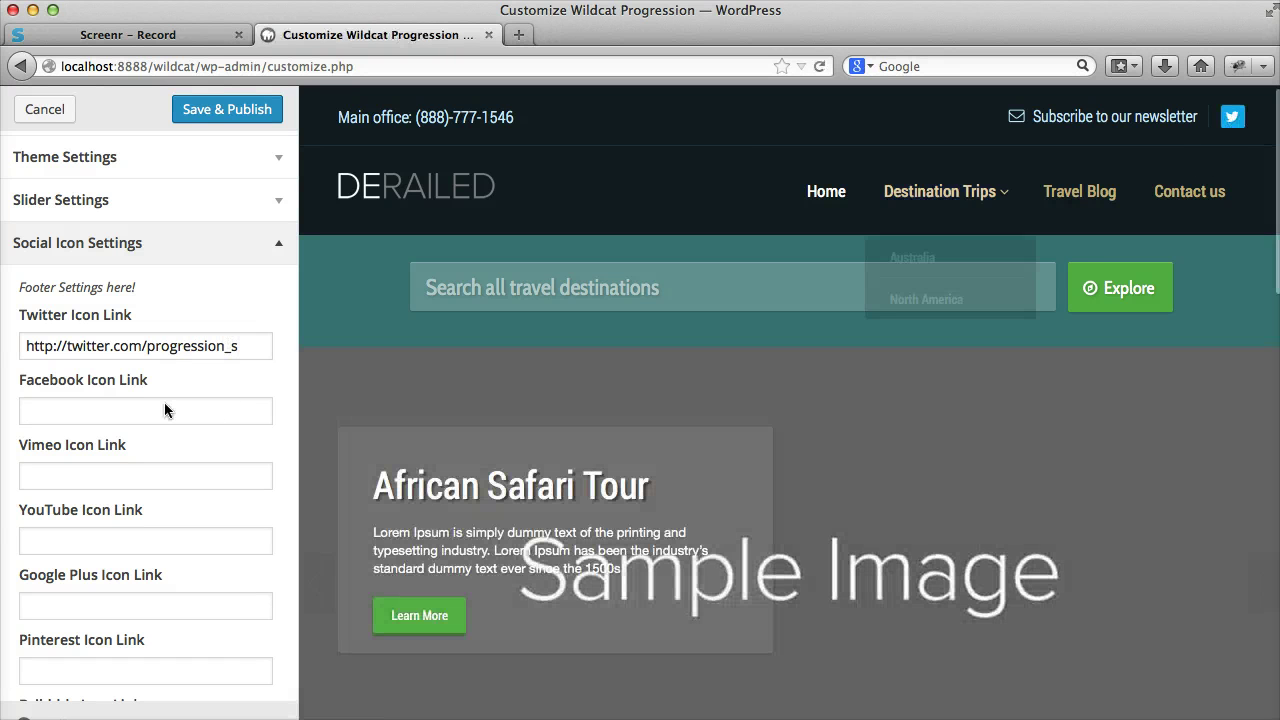
click(130, 399)
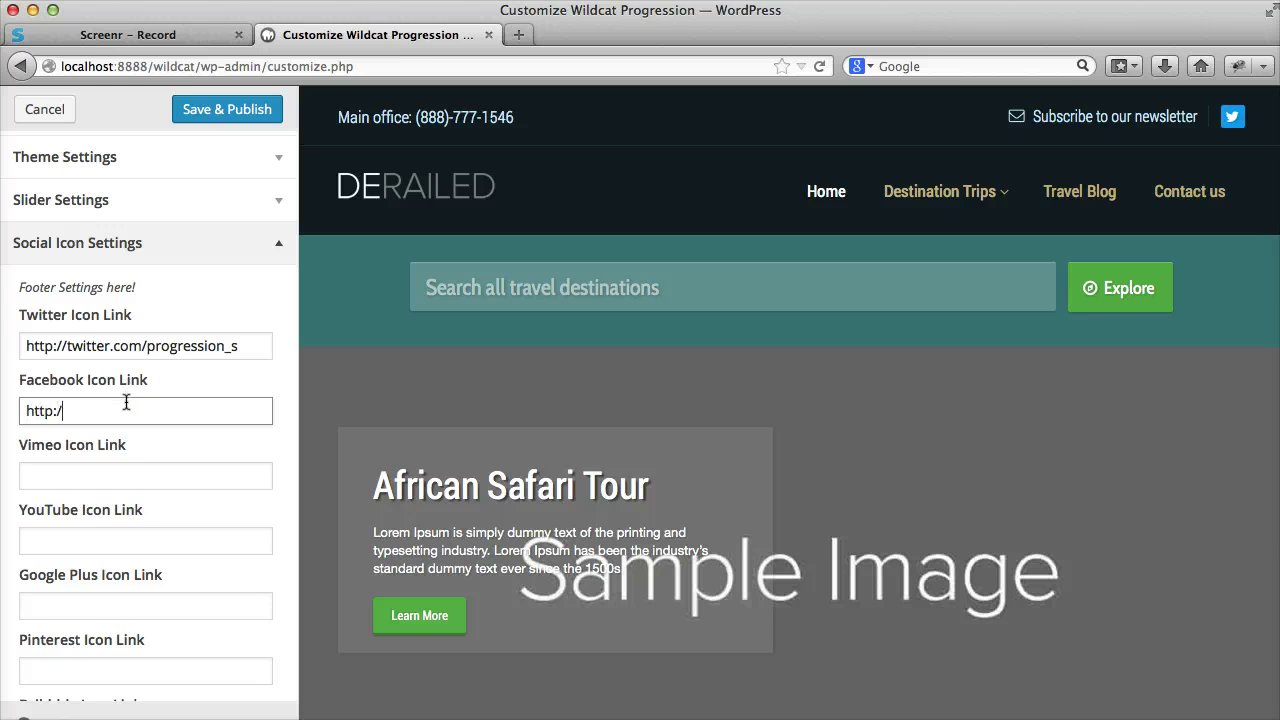
click(112, 468)
scroll(115, 460, down, 3)
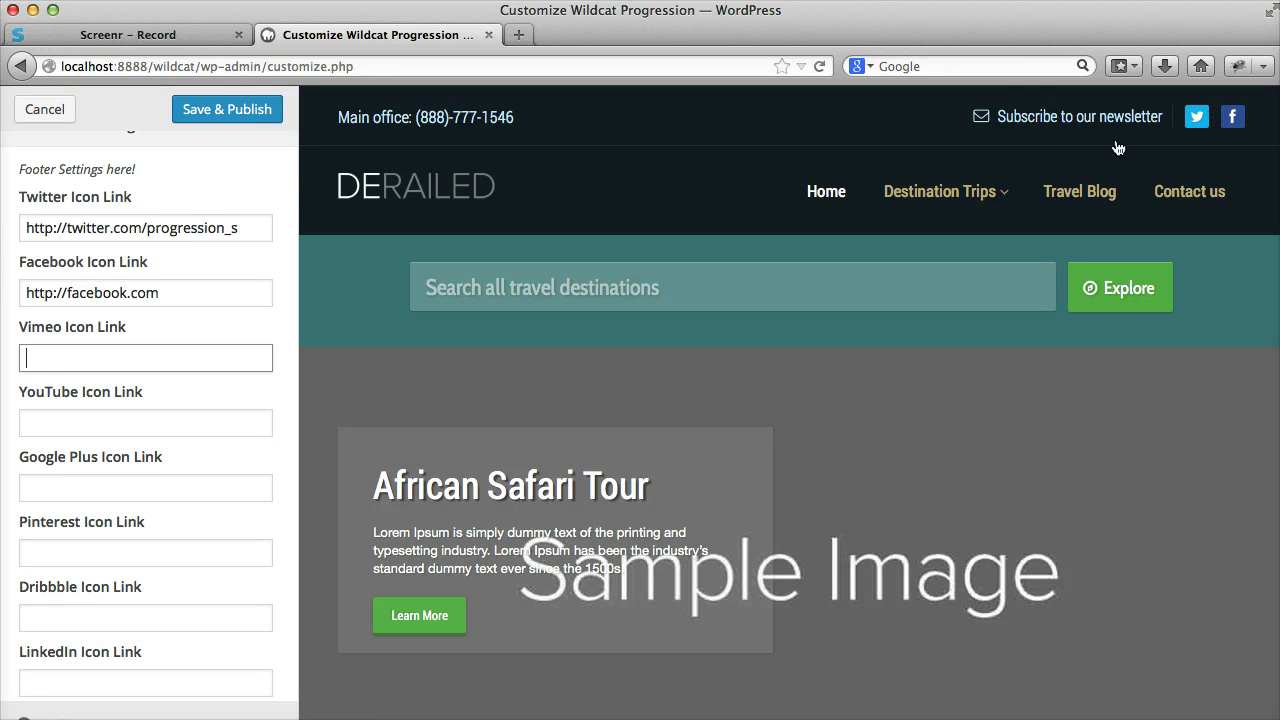
scroll(149, 337, up, 5)
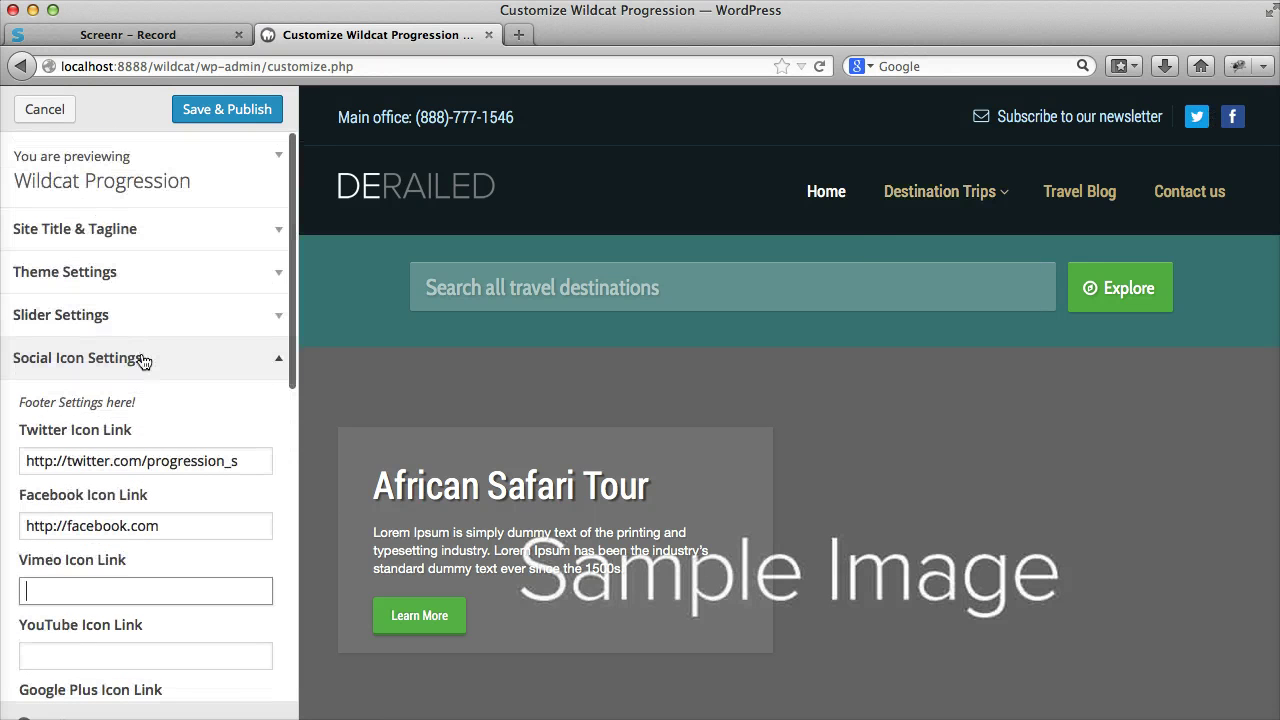
click(143, 361)
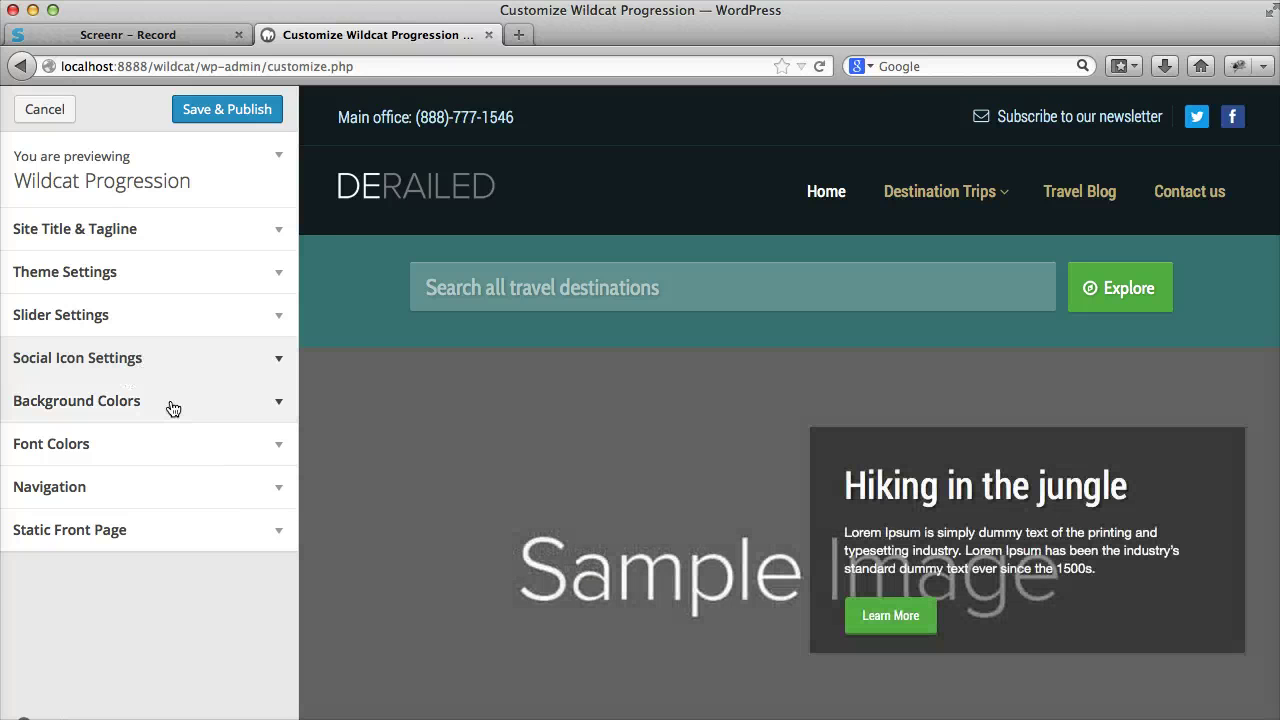
In Background Colors, set the Top Header Background Color to the green #4a9955
click(140, 405)
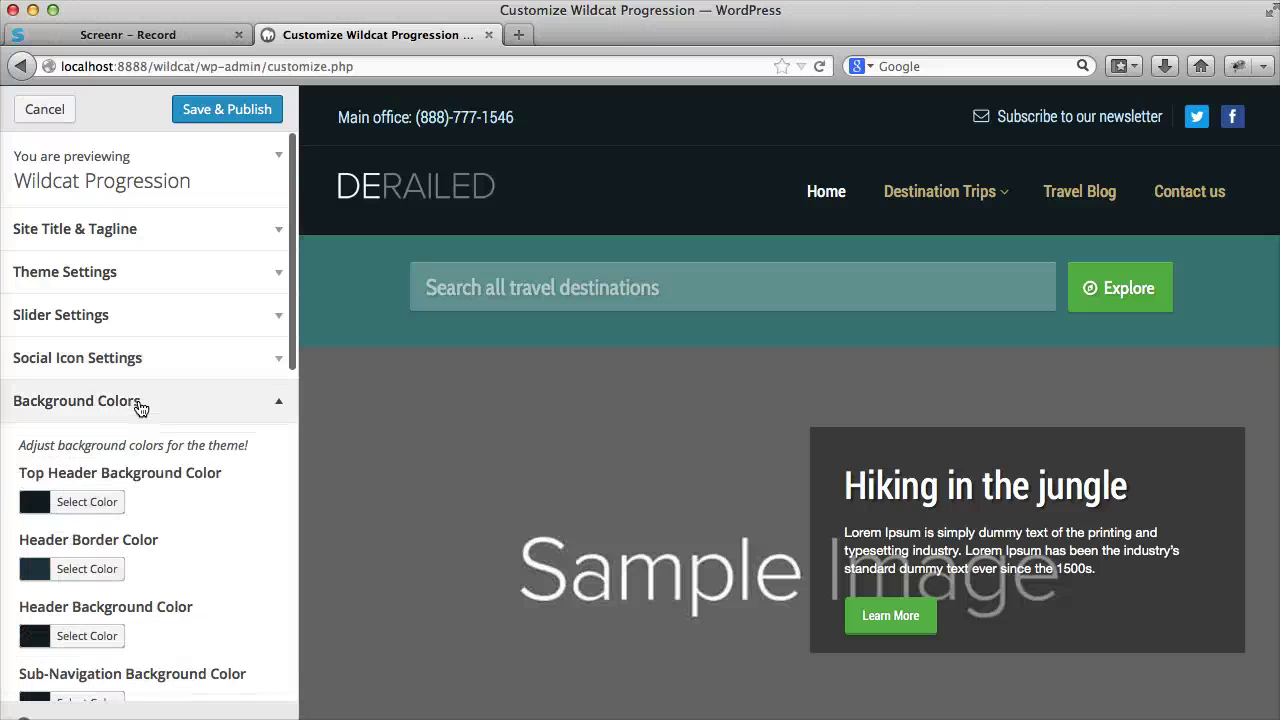
scroll(150, 404, down, 10)
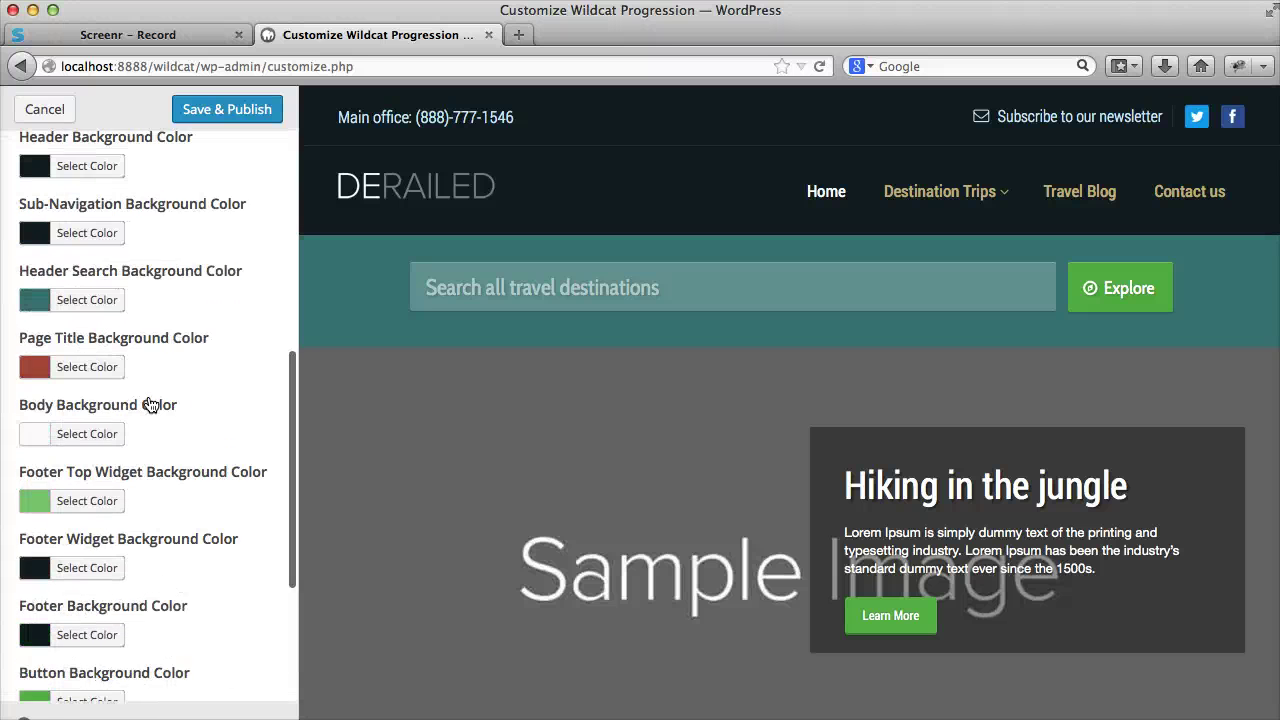
scroll(150, 404, up, 5)
scroll(149, 360, up, 2)
scroll(135, 370, down, 7)
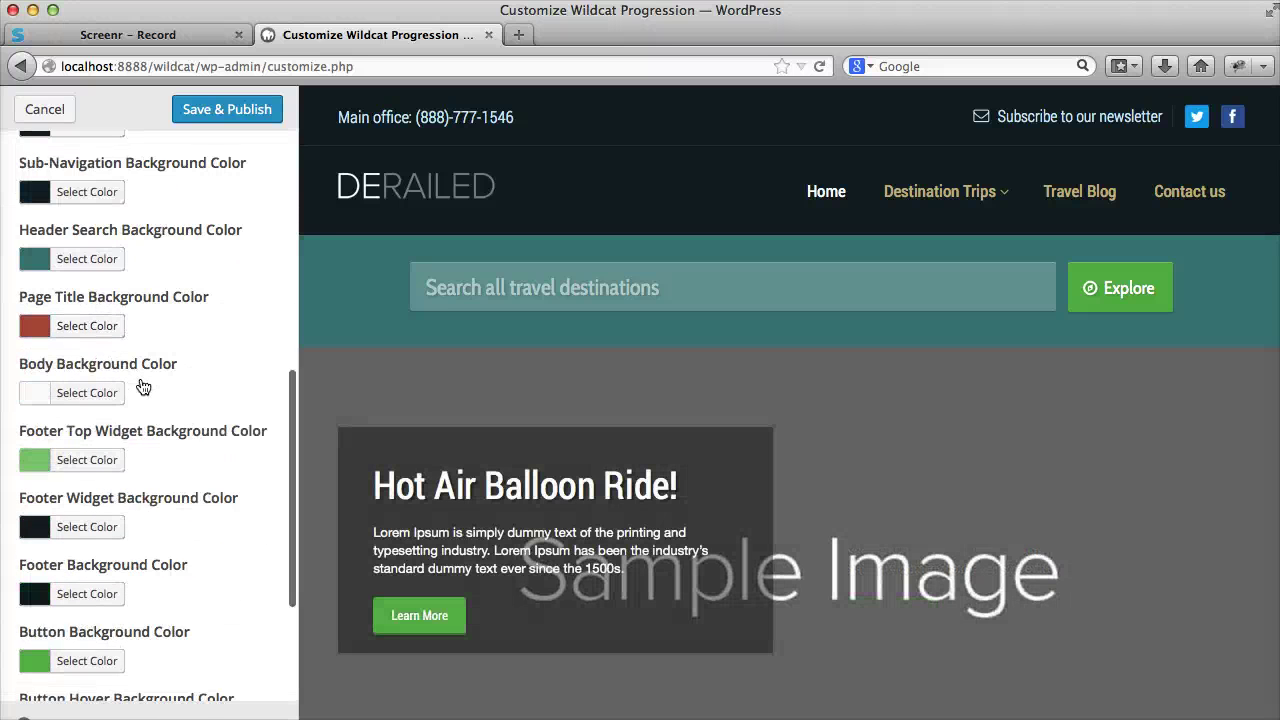
scroll(155, 515, up, 8)
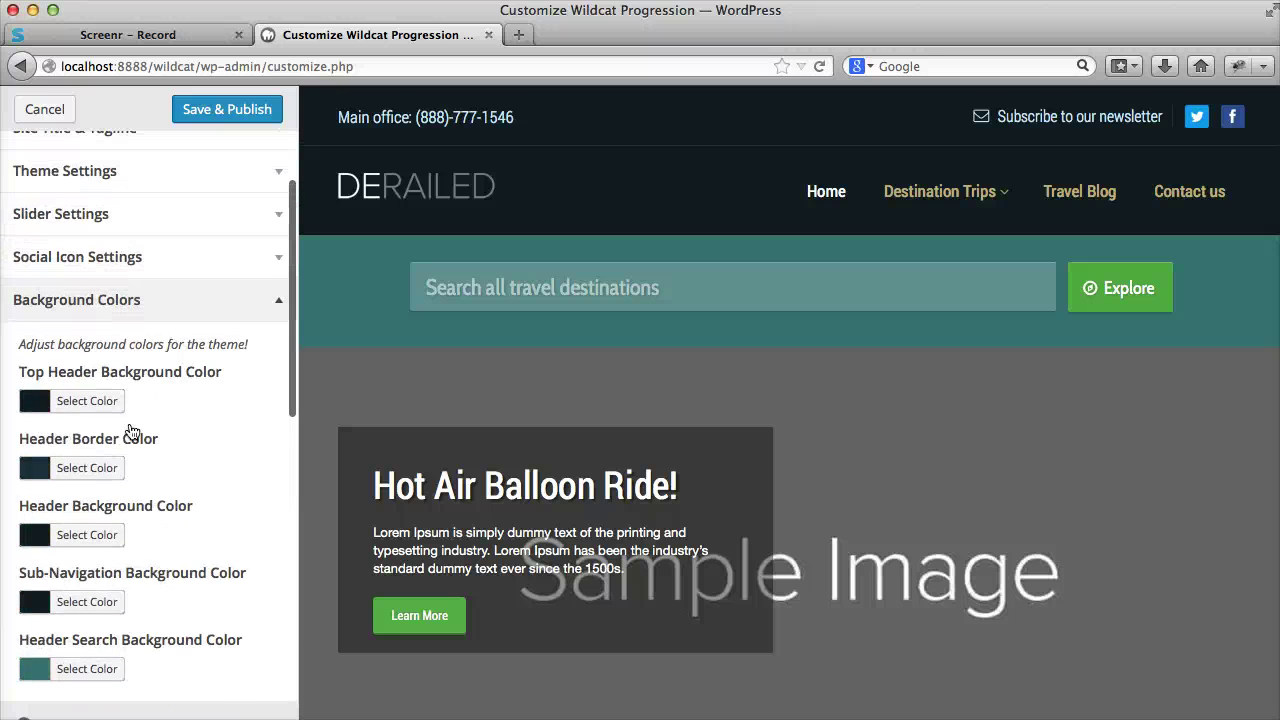
click(100, 400)
text(#4a9955)
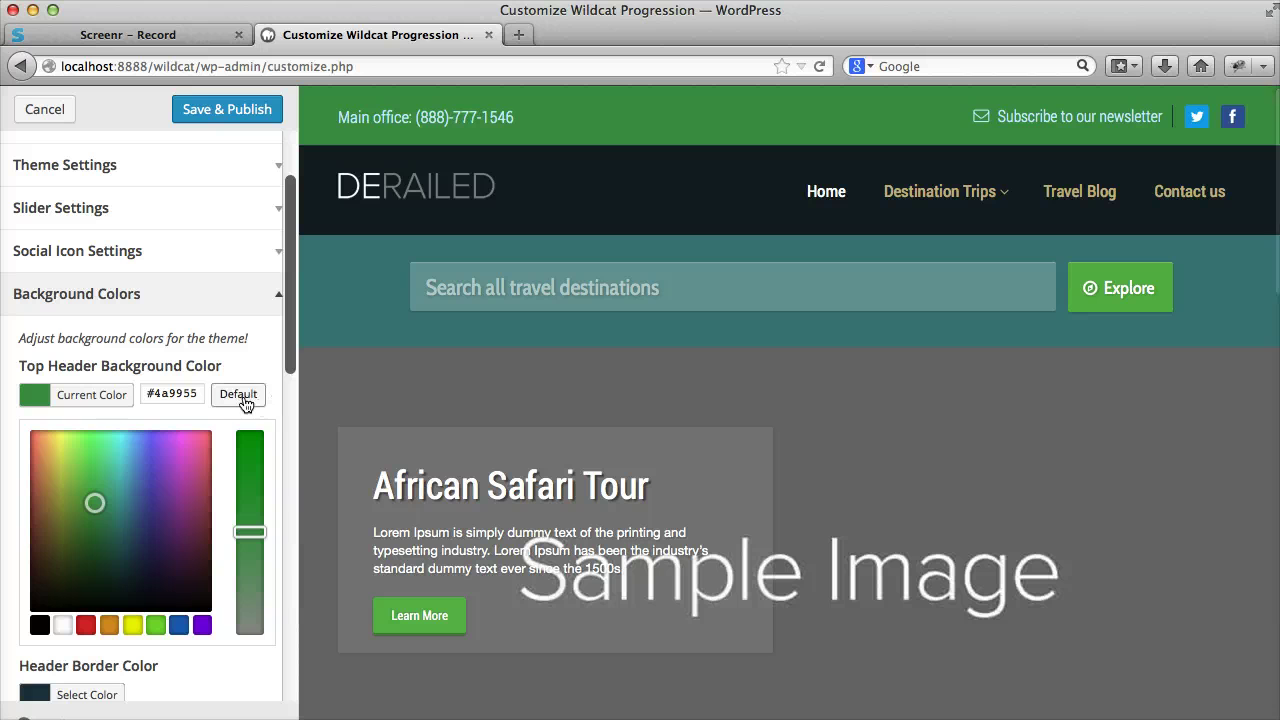
click(113, 401)
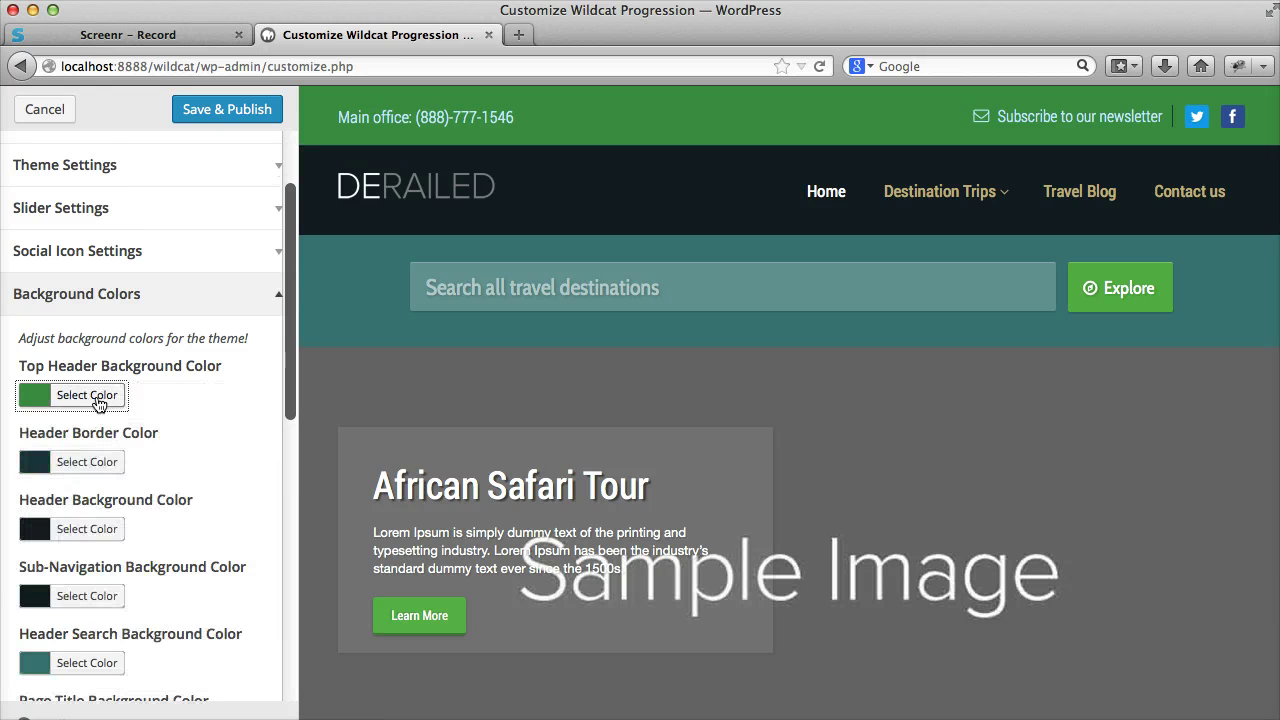
Set the Header Border Color to the teal #3d797c
click(95, 464)
click(123, 591)
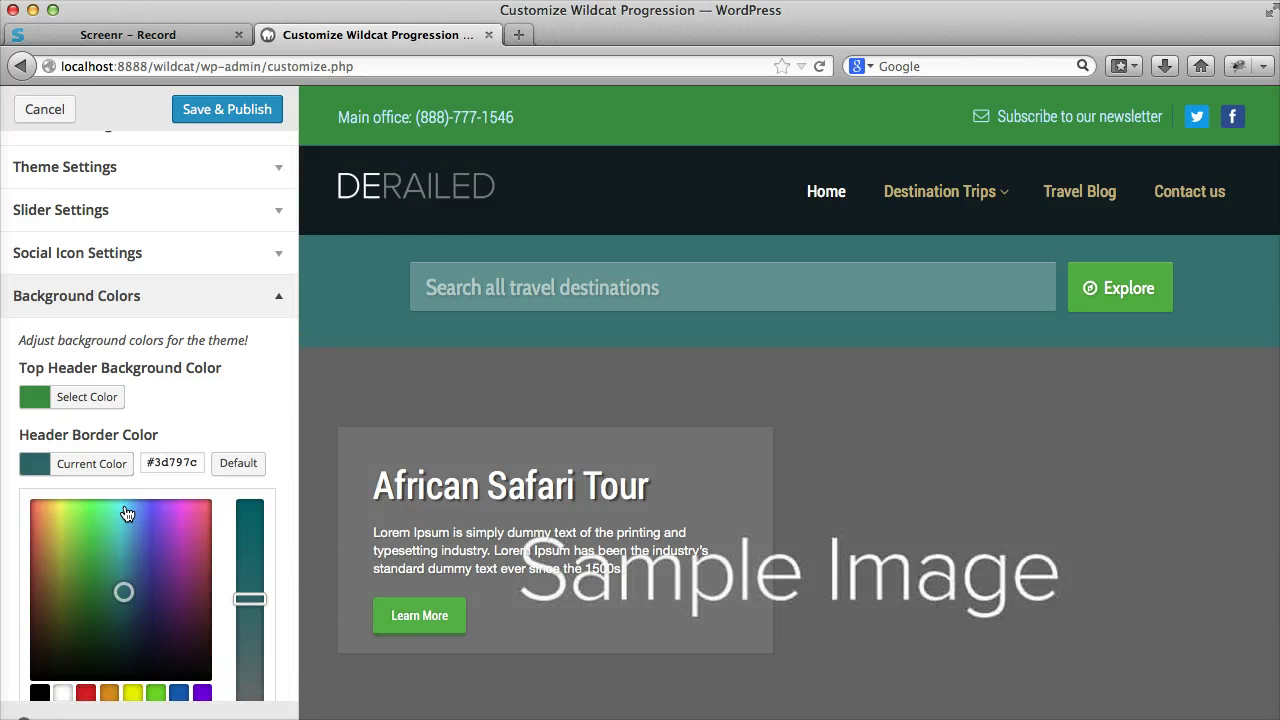
click(93, 466)
Set the Header Background Color to the dark green #356d3d
scroll(100, 470, down, 3)
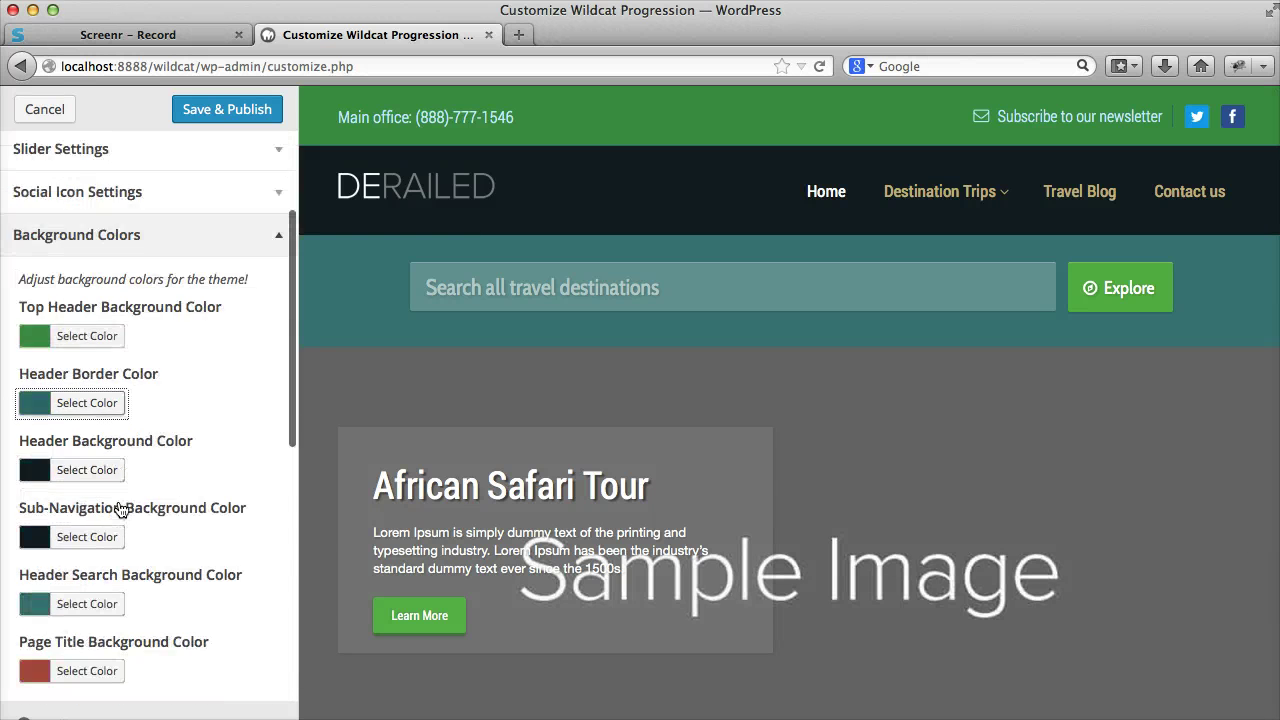
click(100, 423)
click(94, 563)
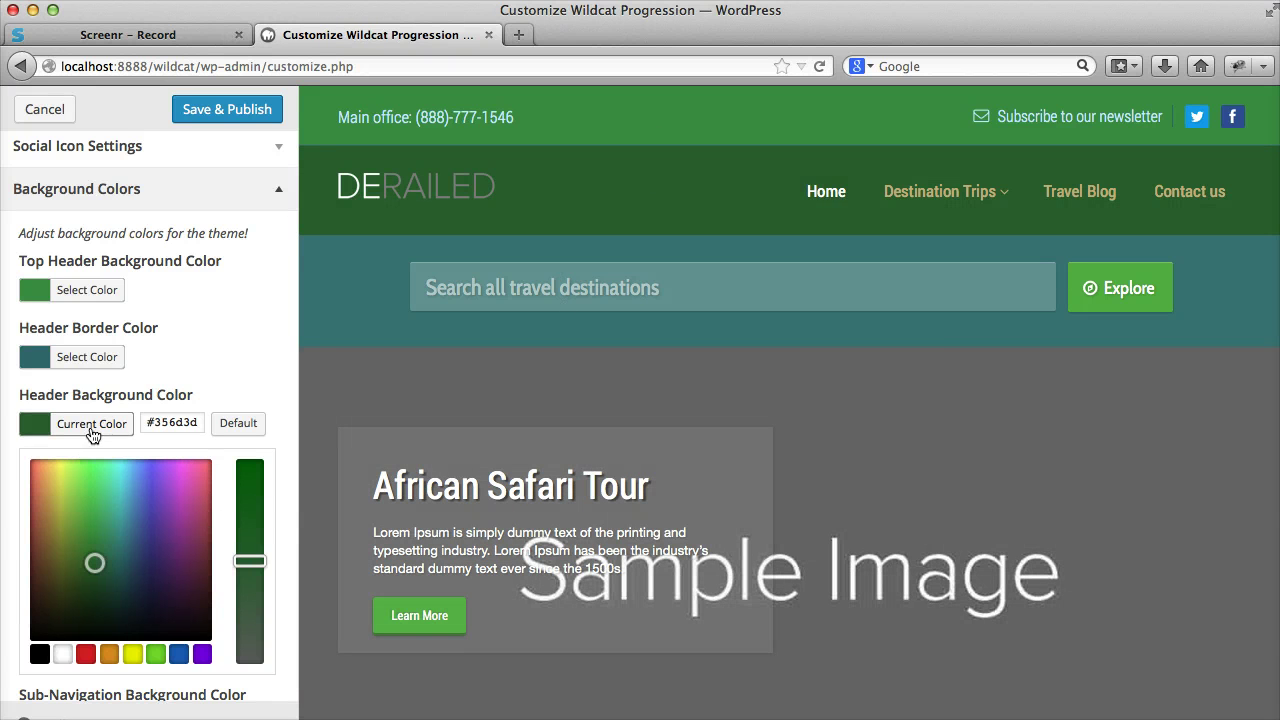
click(100, 423)
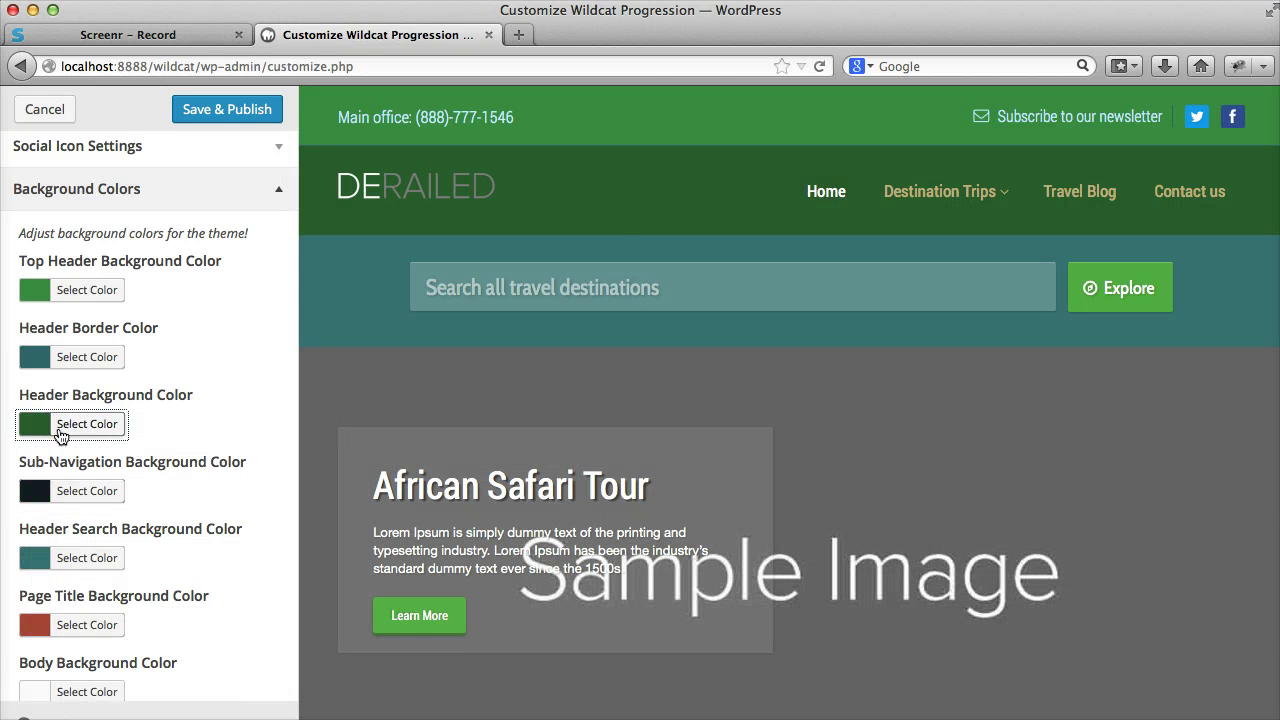
Look over the homepage preview from the header to the trip listings and close the Background Colors section
scroll(710, 396, down, 10)
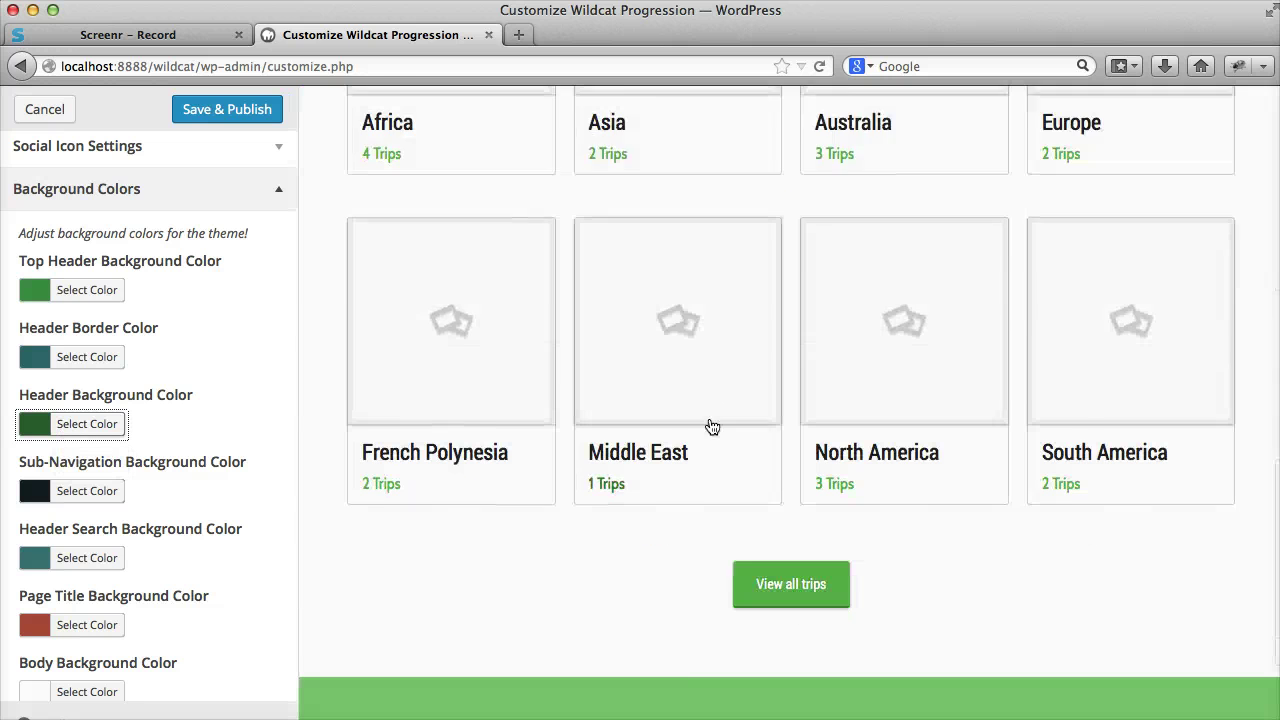
scroll(712, 440, up, 10)
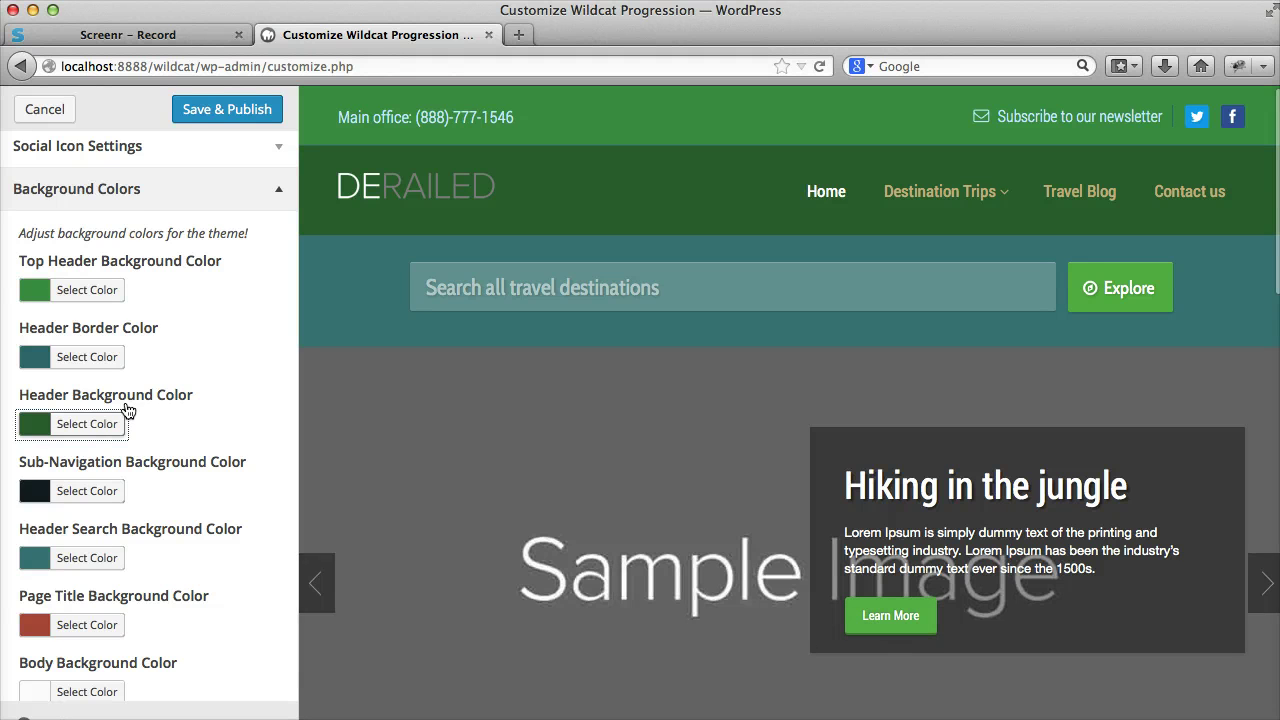
click(135, 198)
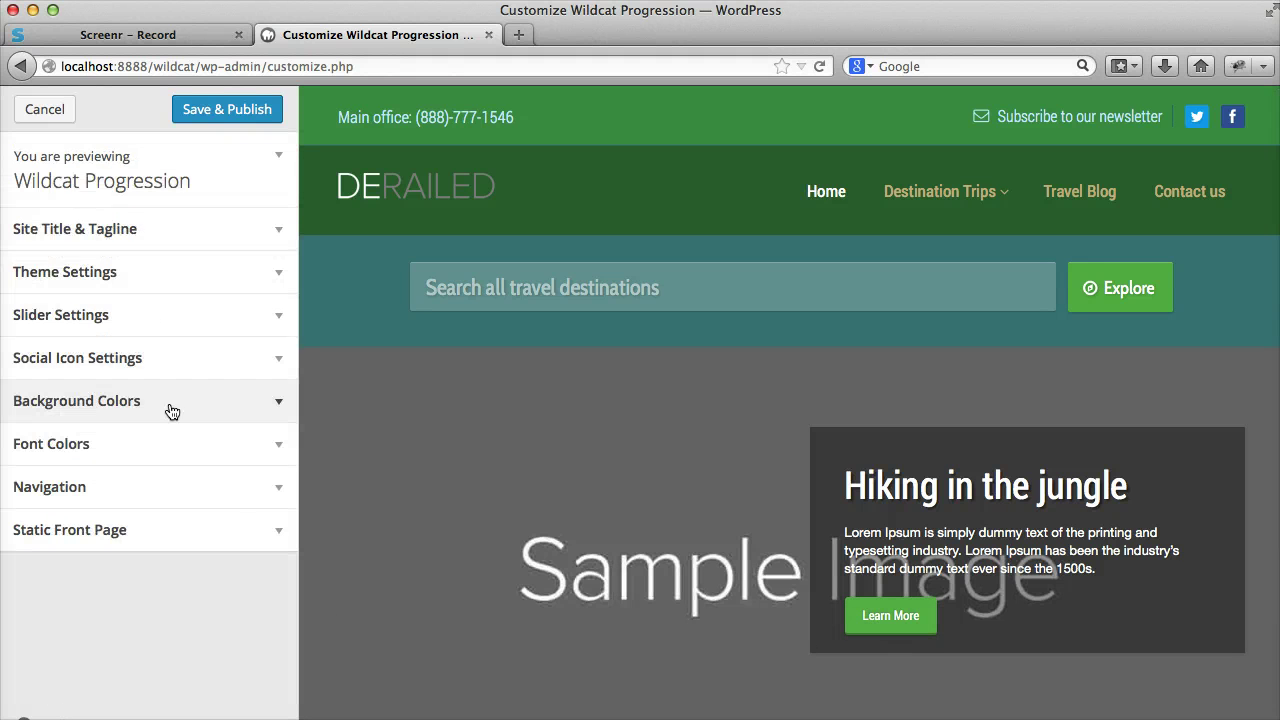
Examine the Font Colors options for header, body, link and navigation text, and close the section
click(145, 440)
scroll(150, 436, down, 6)
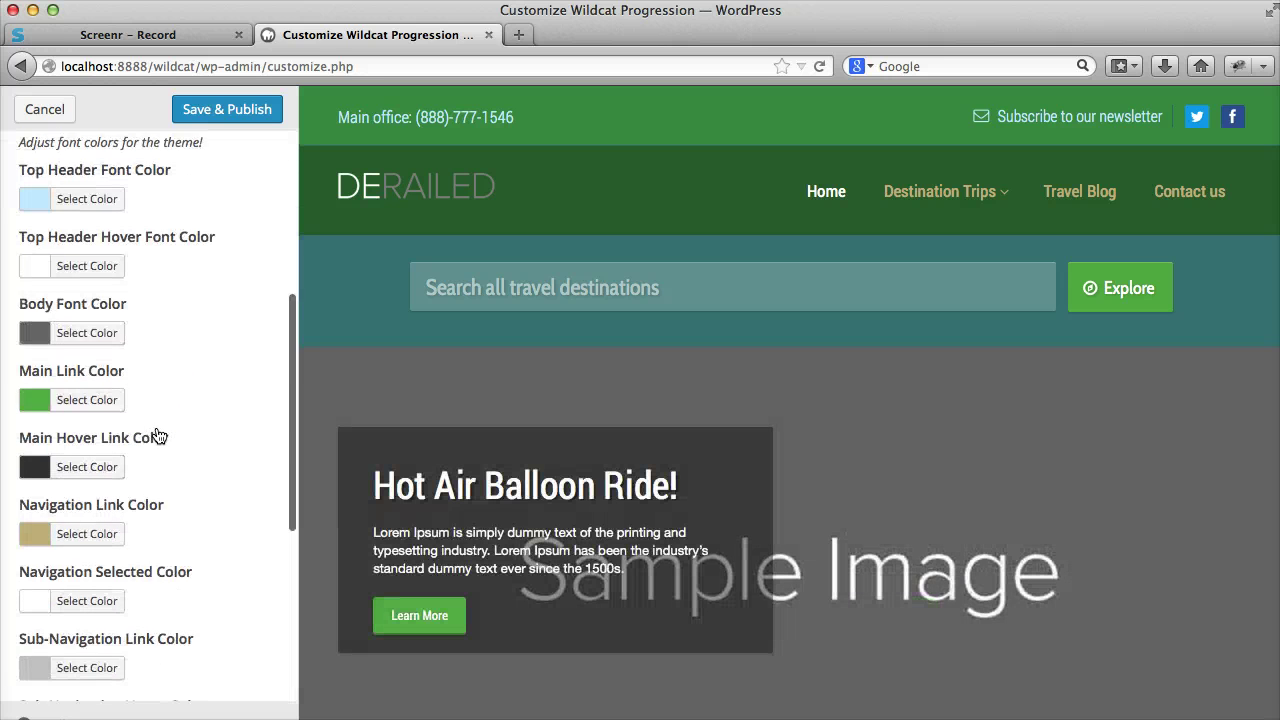
scroll(155, 436, down, 5)
scroll(158, 436, up, 10)
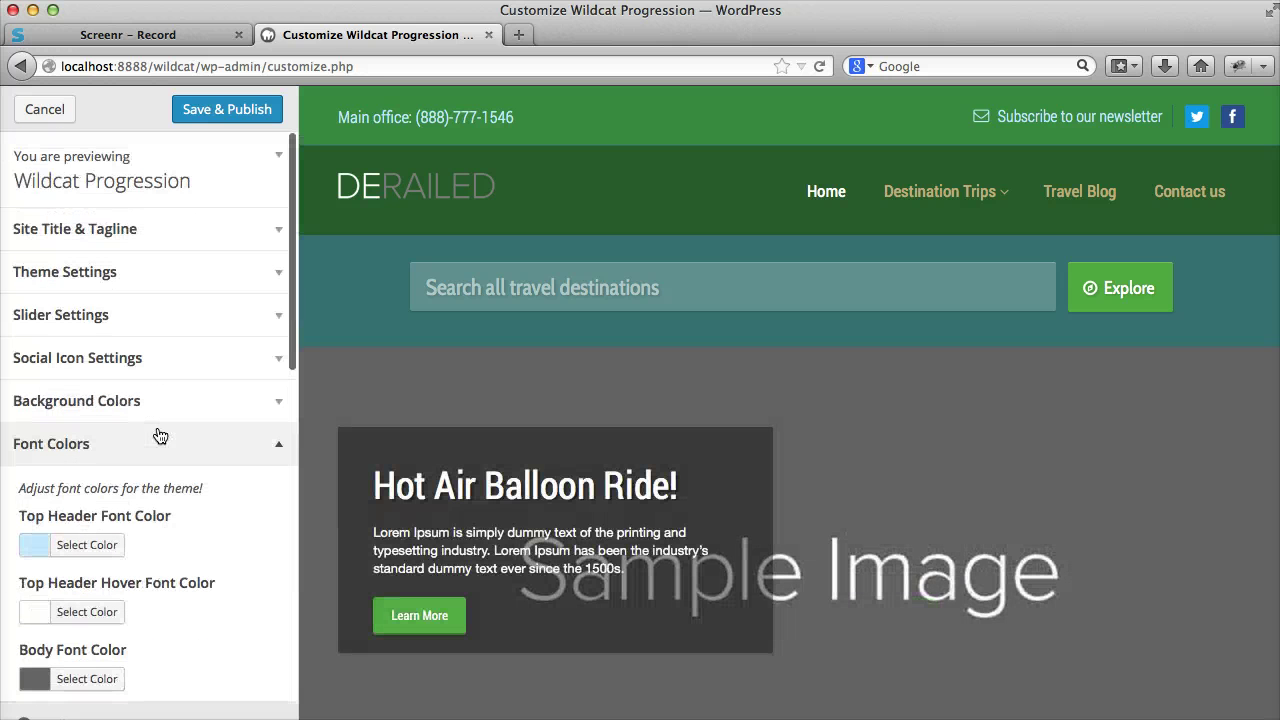
click(148, 462)
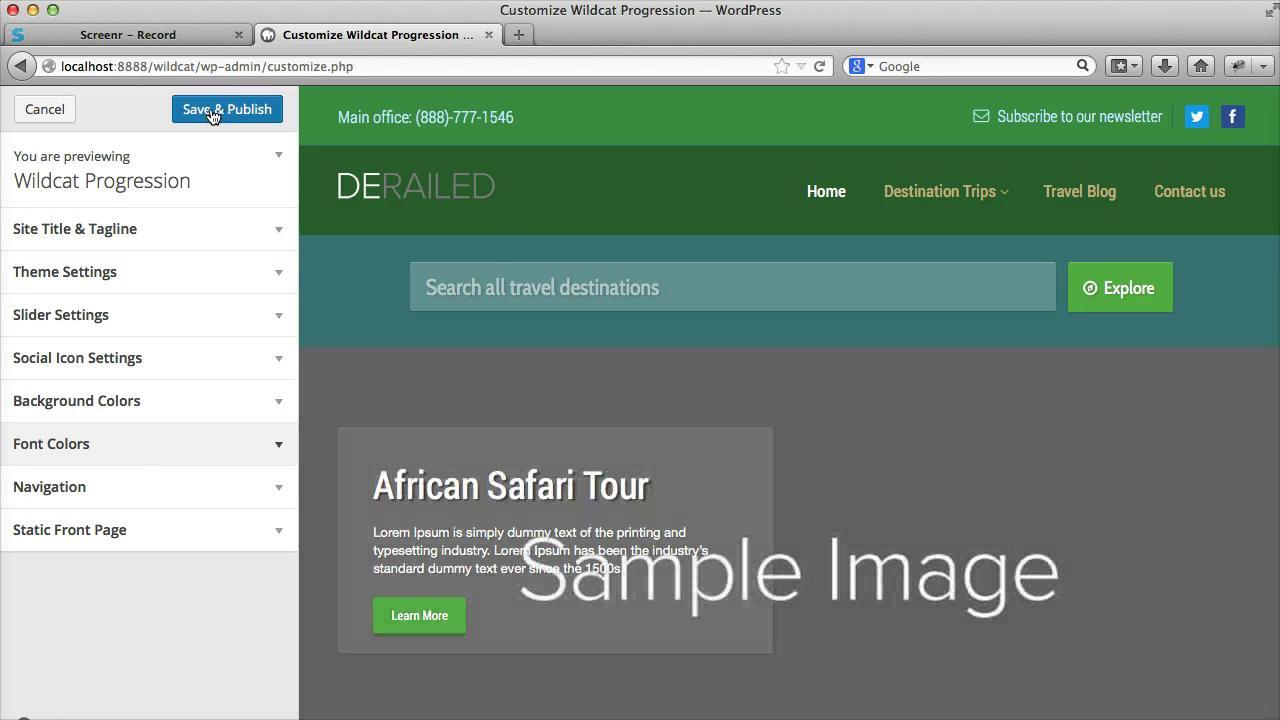
Leave the customizer without publishing the changes and open the Wildcat site's front page
click(35, 112)
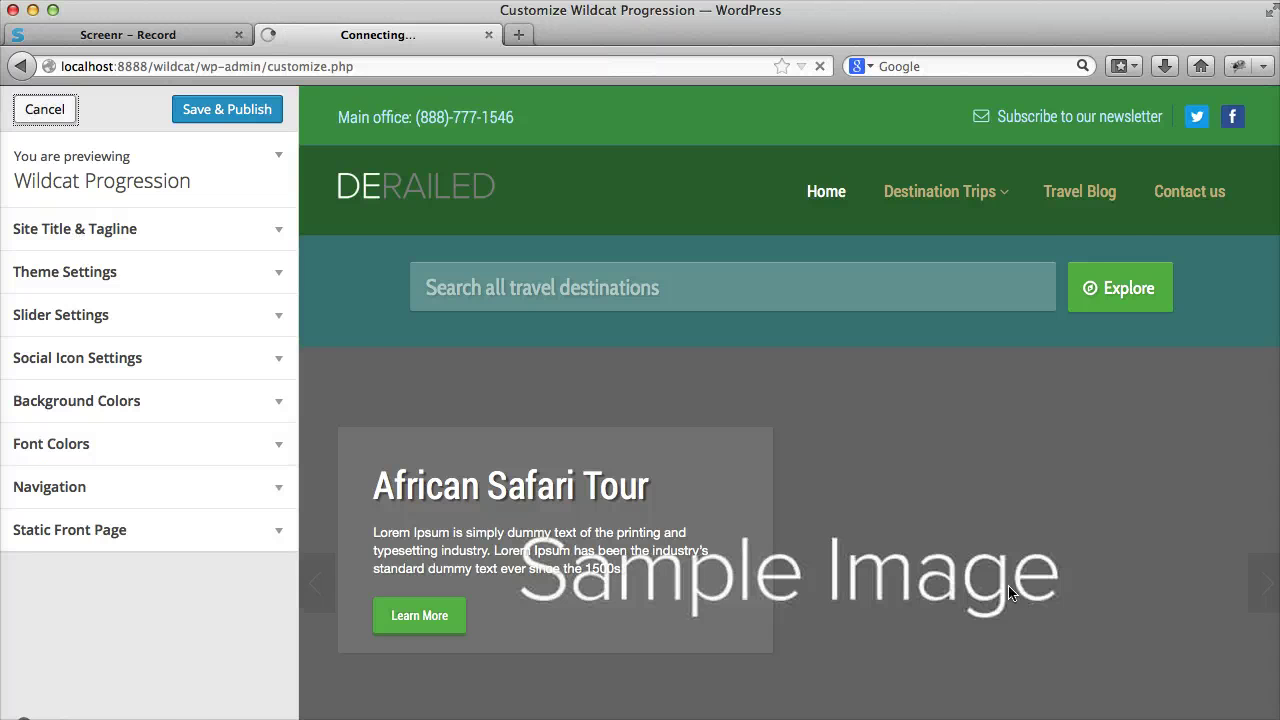
click(72, 104)
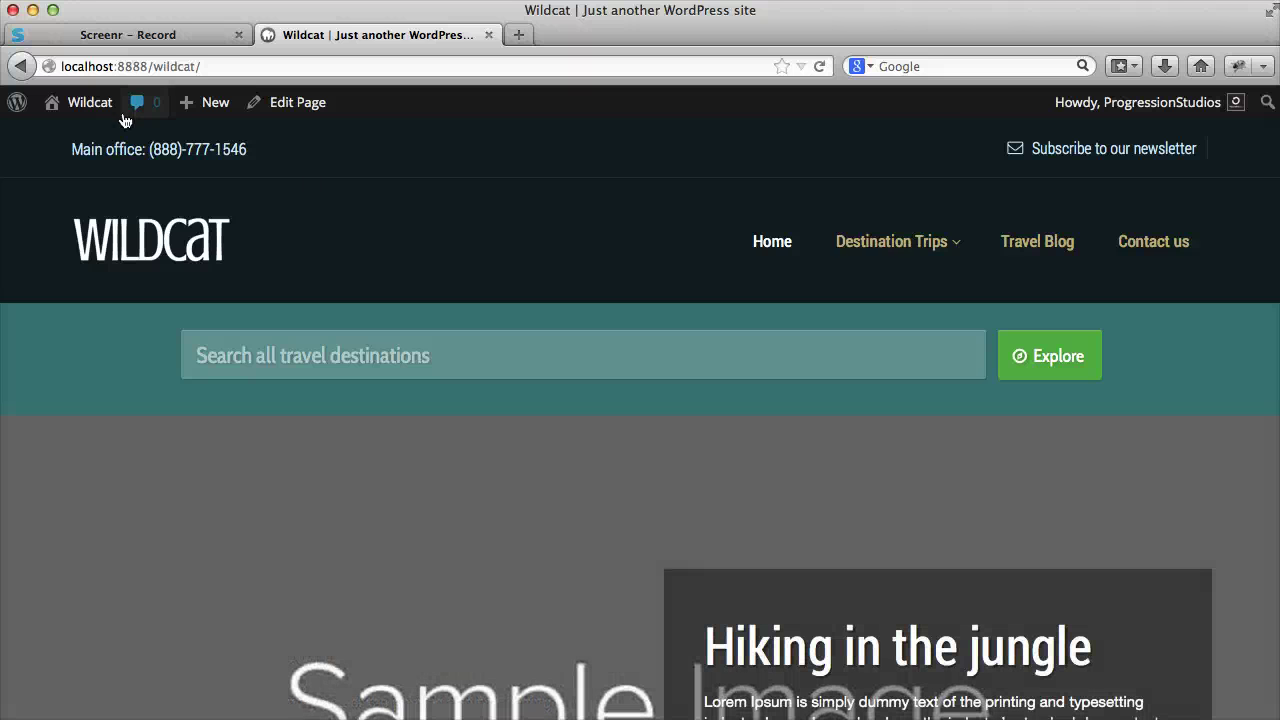
mouse_move(104, 112)
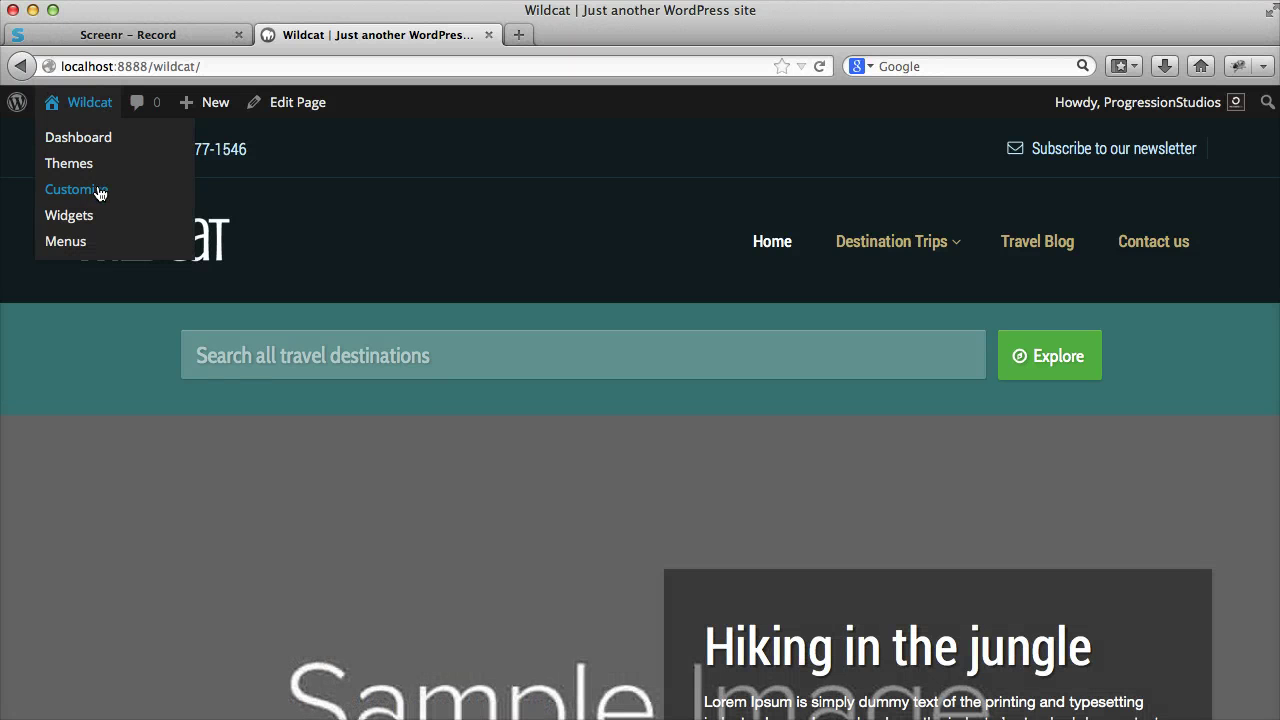